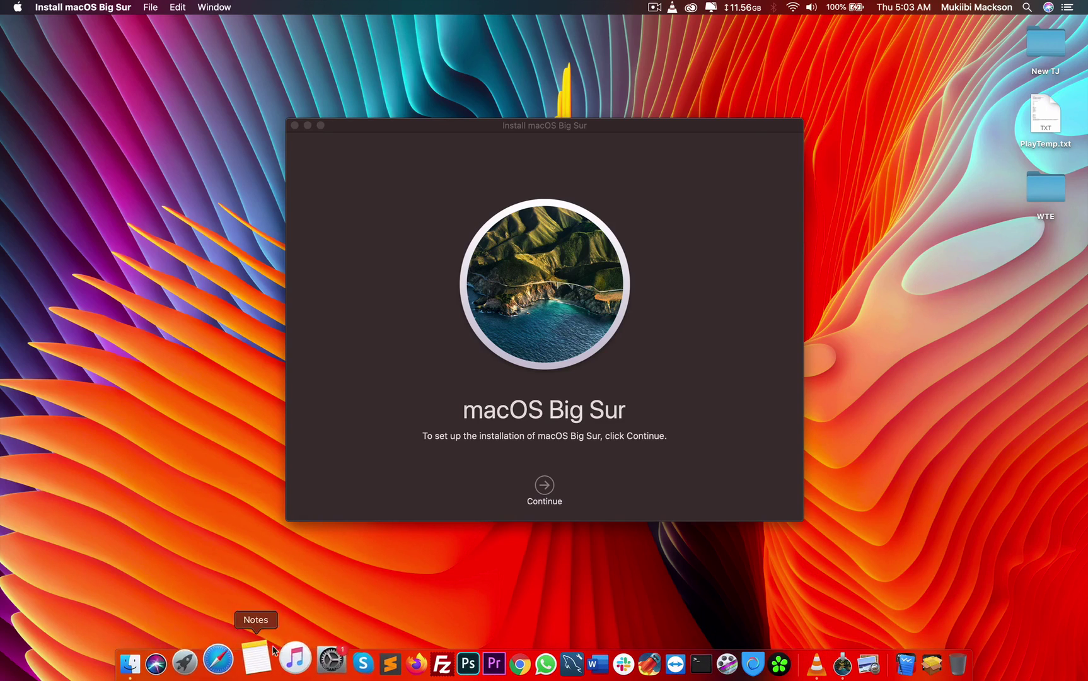
Open Software Update in System Preferences to show macOS Big Sur 11.0.1 available
click(311, 657)
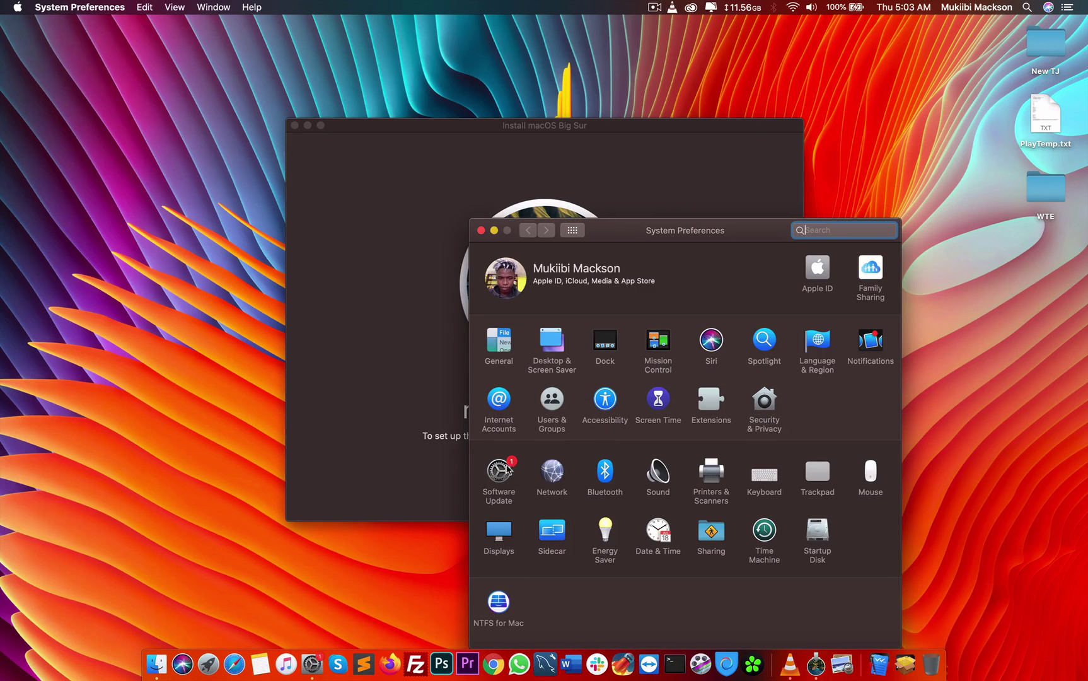
click(505, 465)
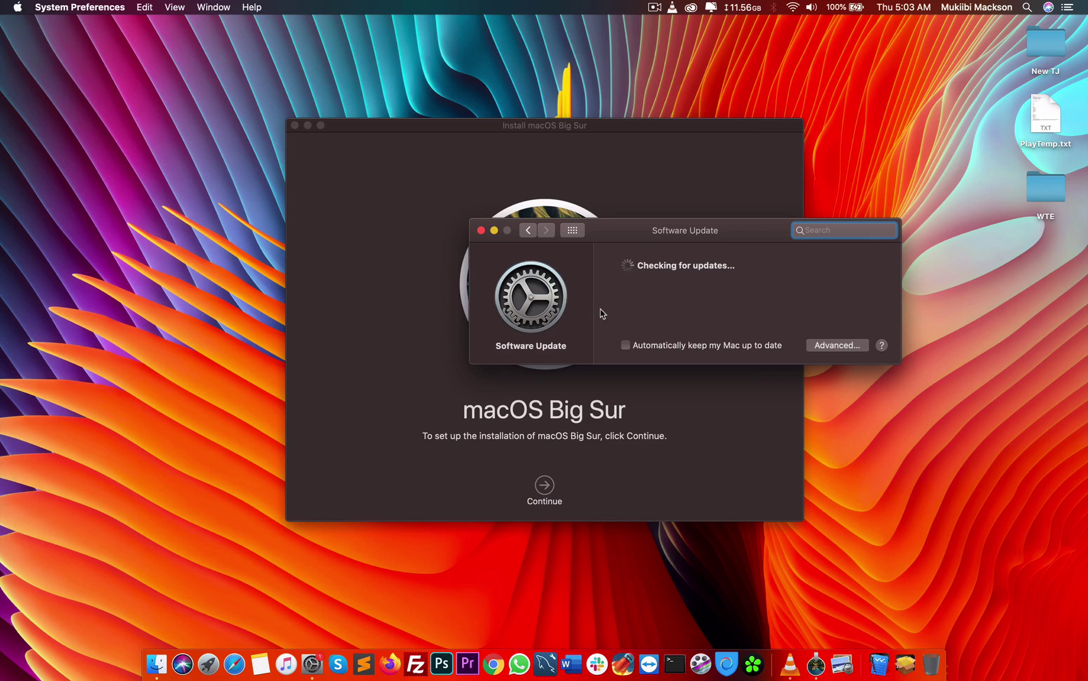
drag(591, 229, 462, 351)
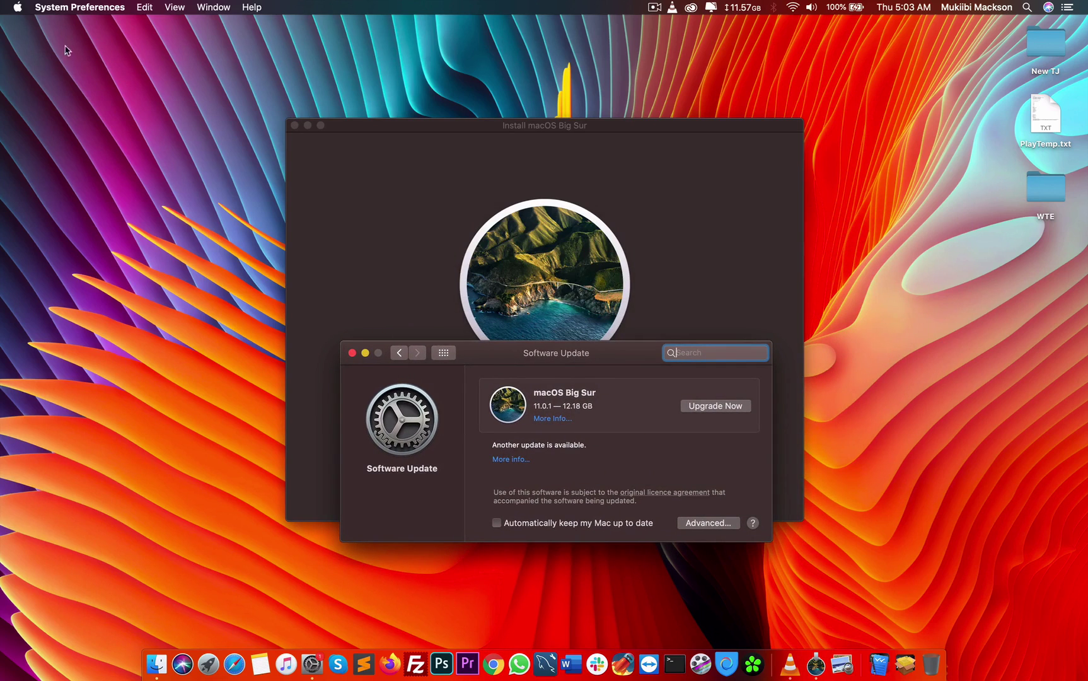
Check About This Mac to confirm the Mac runs macOS Catalina 10.15.5
click(18, 7)
click(25, 22)
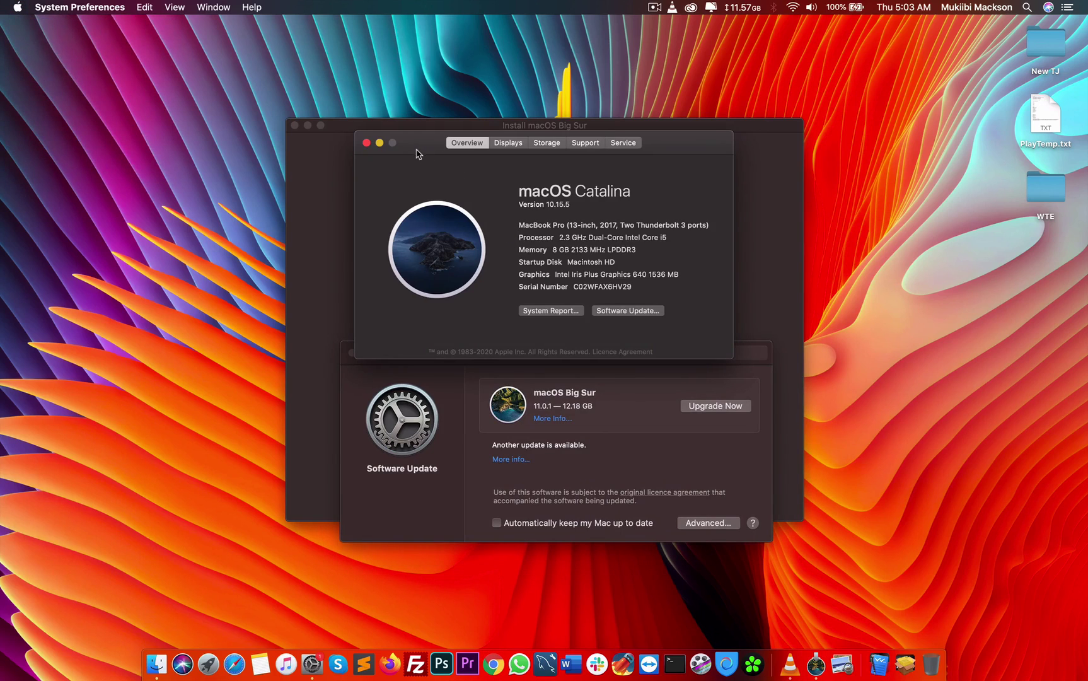
drag(407, 146, 356, 152)
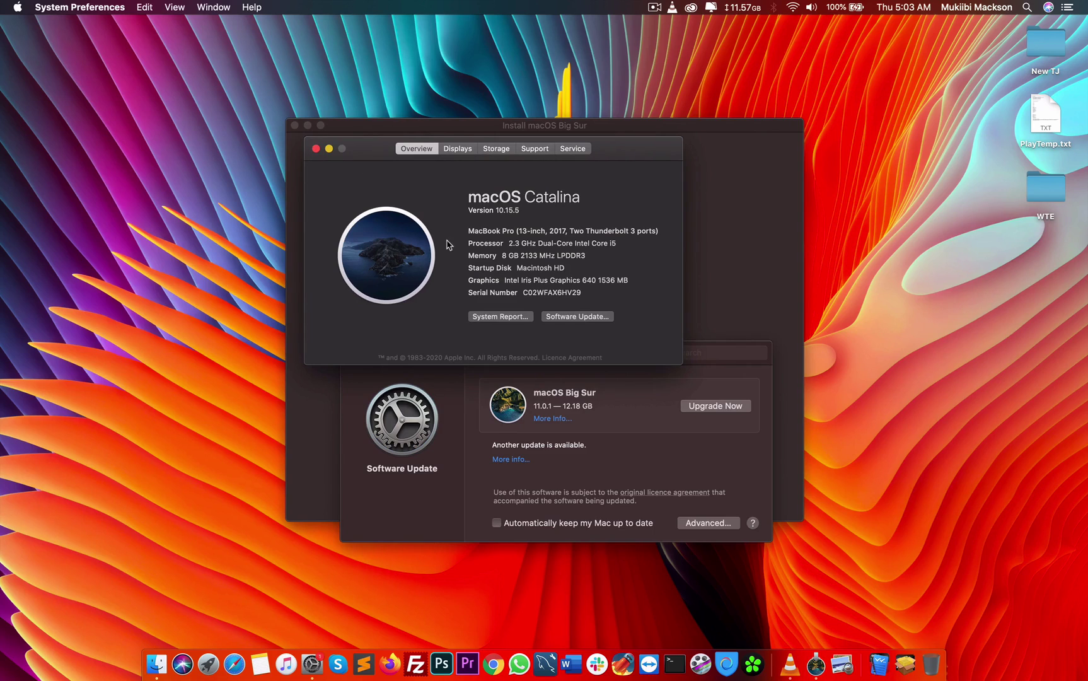
Close About This Mac, minimize the Big Sur installer, and reposition the Software Update window
click(316, 150)
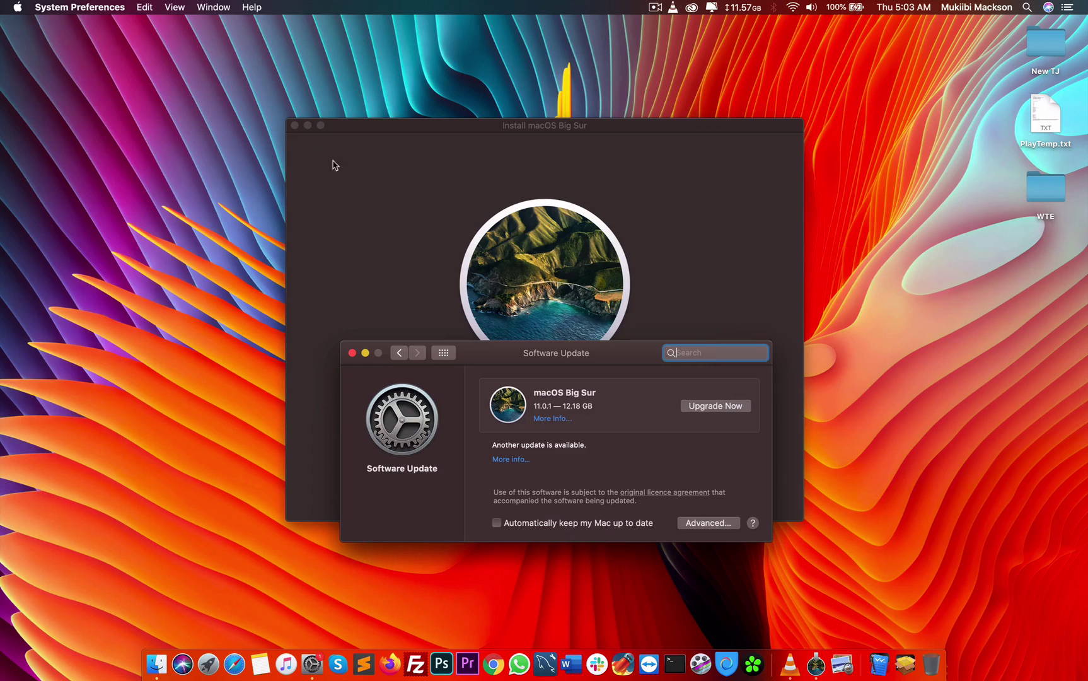
drag(574, 357, 762, 354)
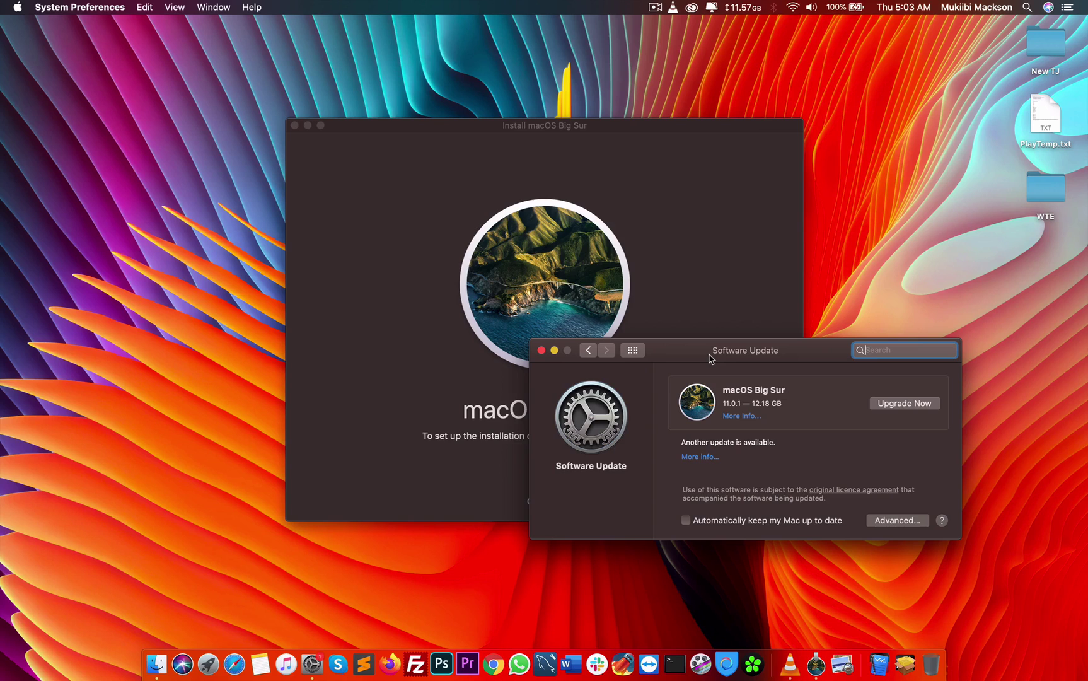
click(308, 125)
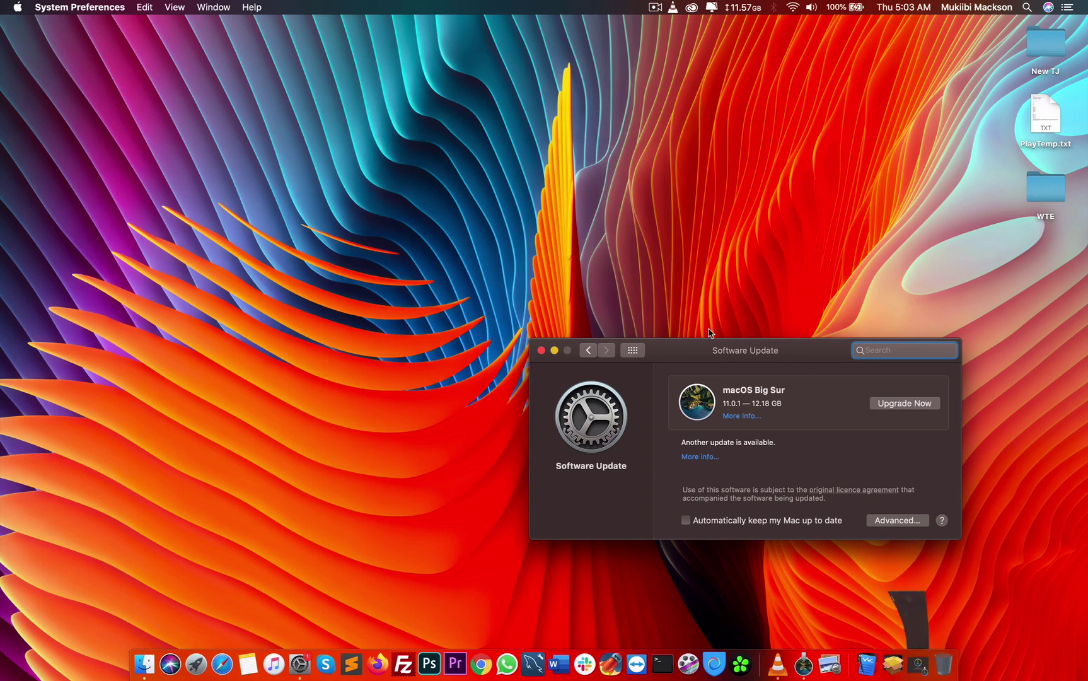
drag(742, 361, 472, 257)
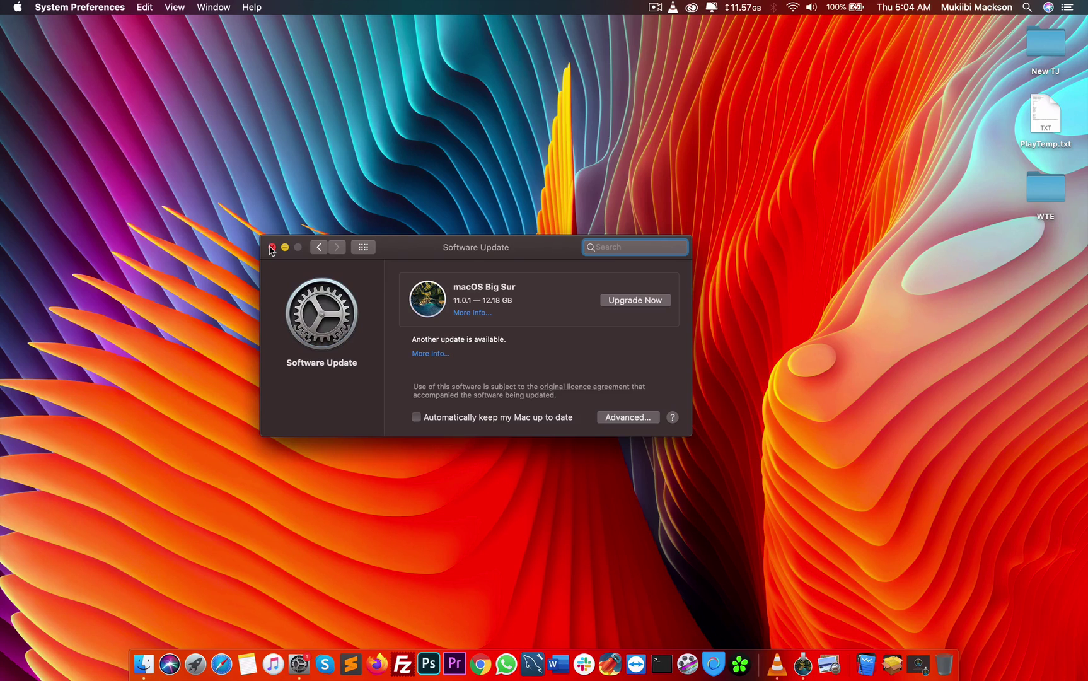
Close Software Update and open Downloads in Finder, selecting InstallAssistant.pkg
click(271, 248)
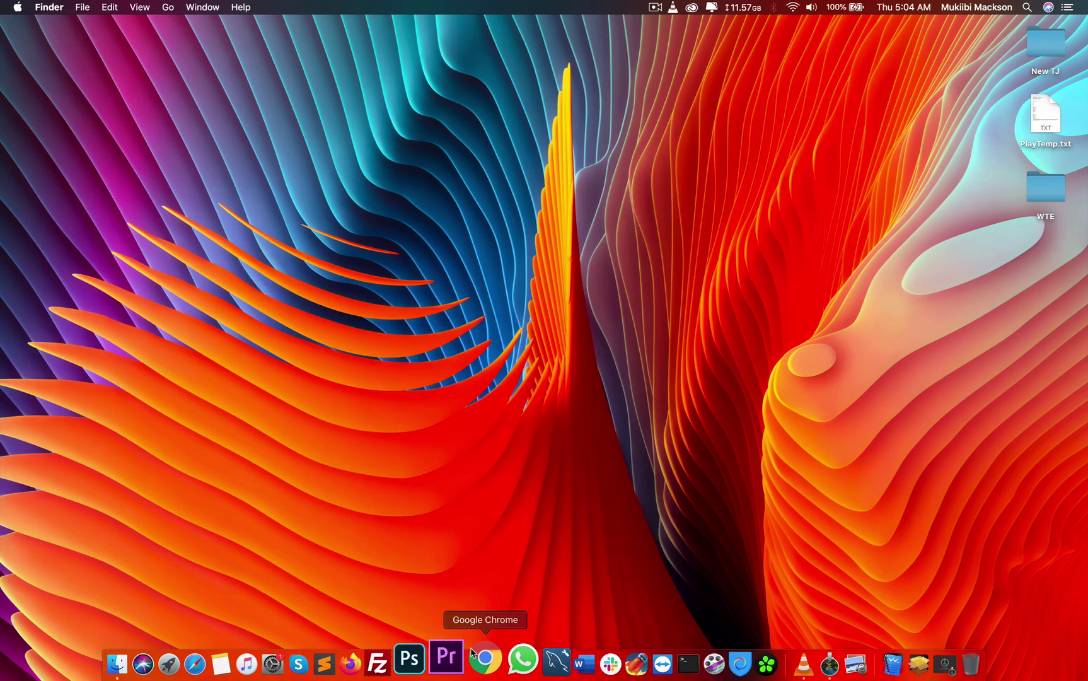
click(894, 665)
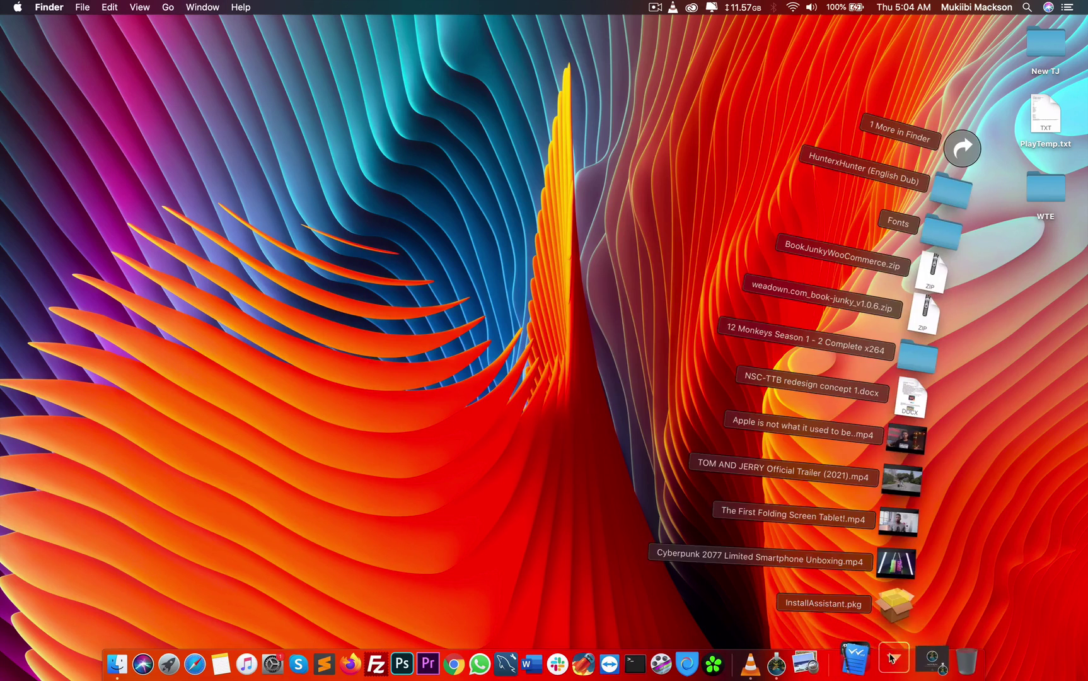
click(971, 166)
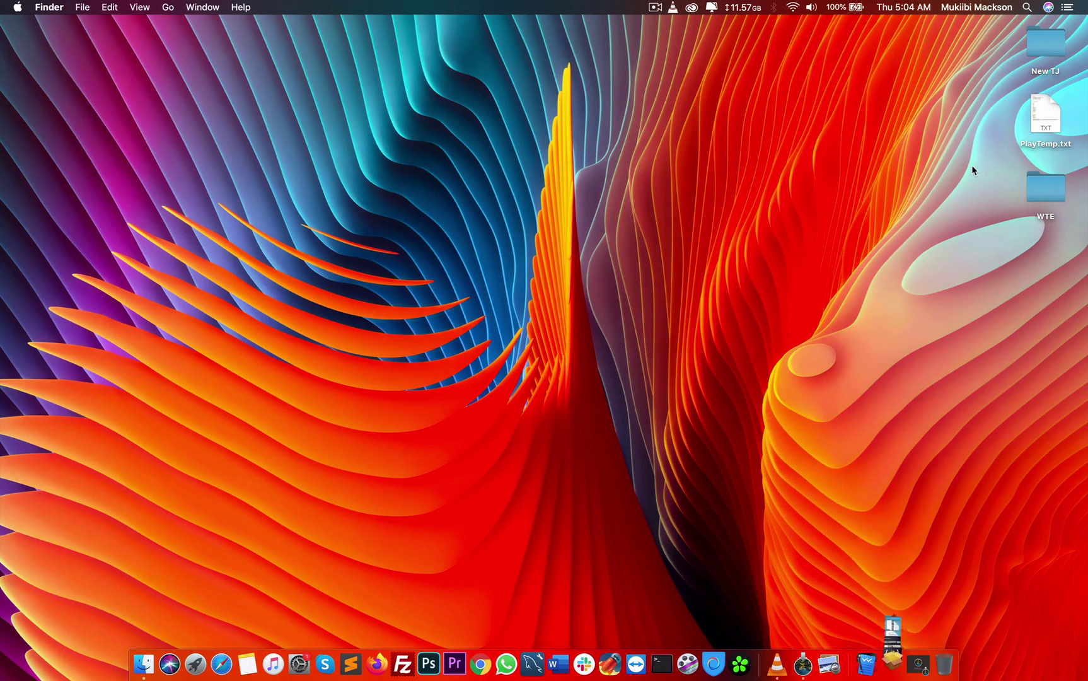
click(335, 342)
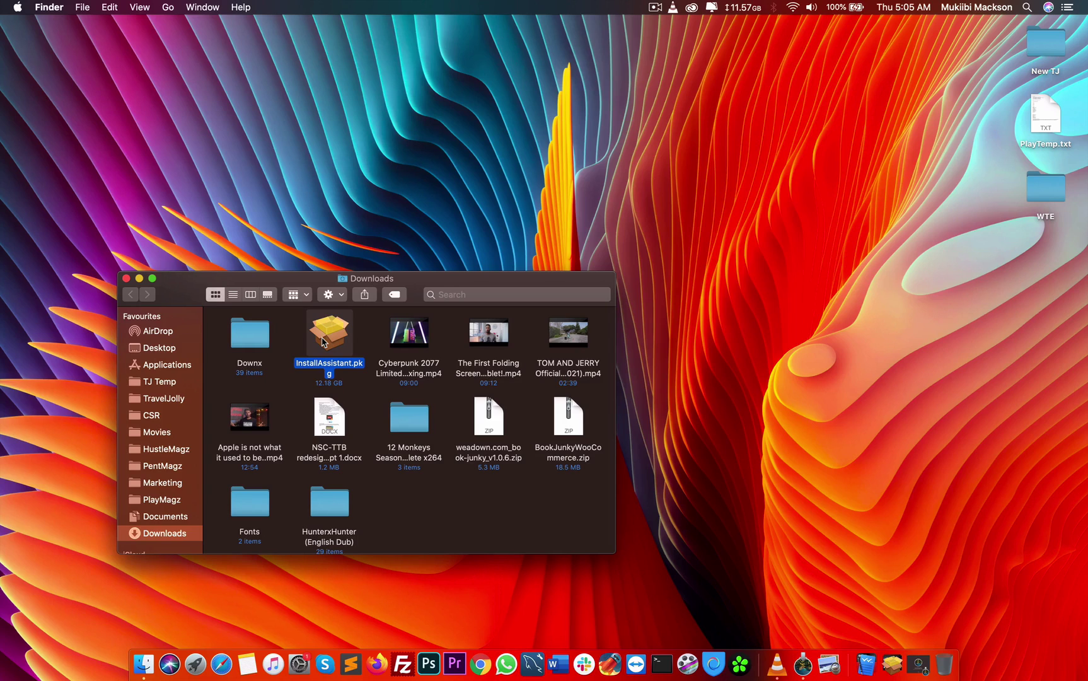
Review the Get Info details of the 12.18 GB InstallAssistant.pkg, then close the Info window
right_click(323, 341)
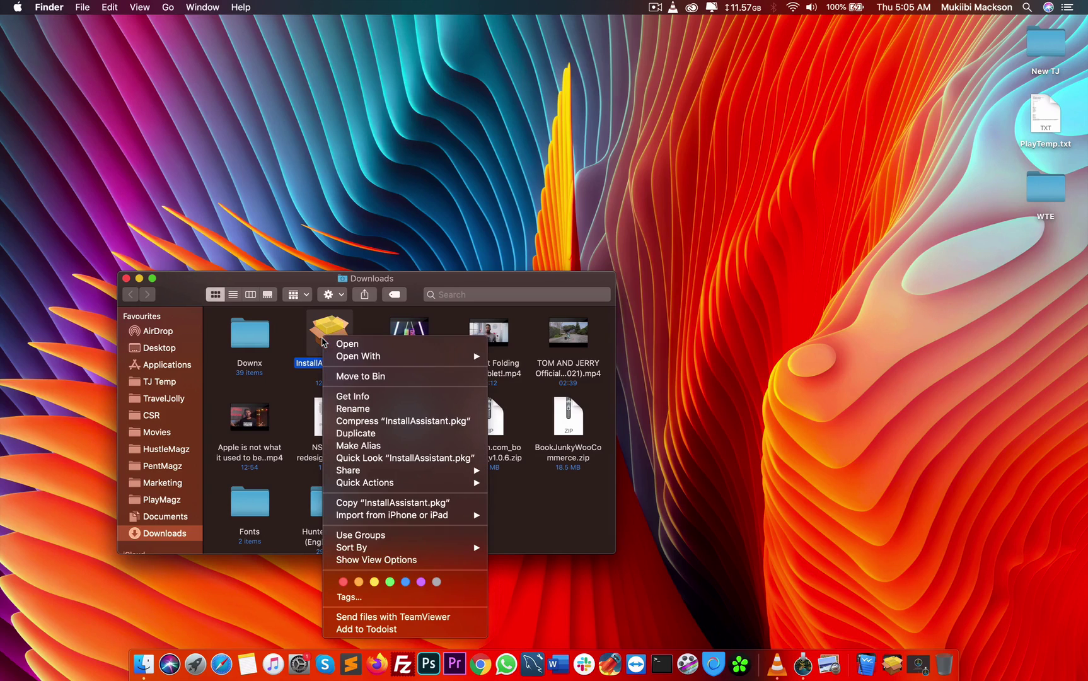
click(345, 396)
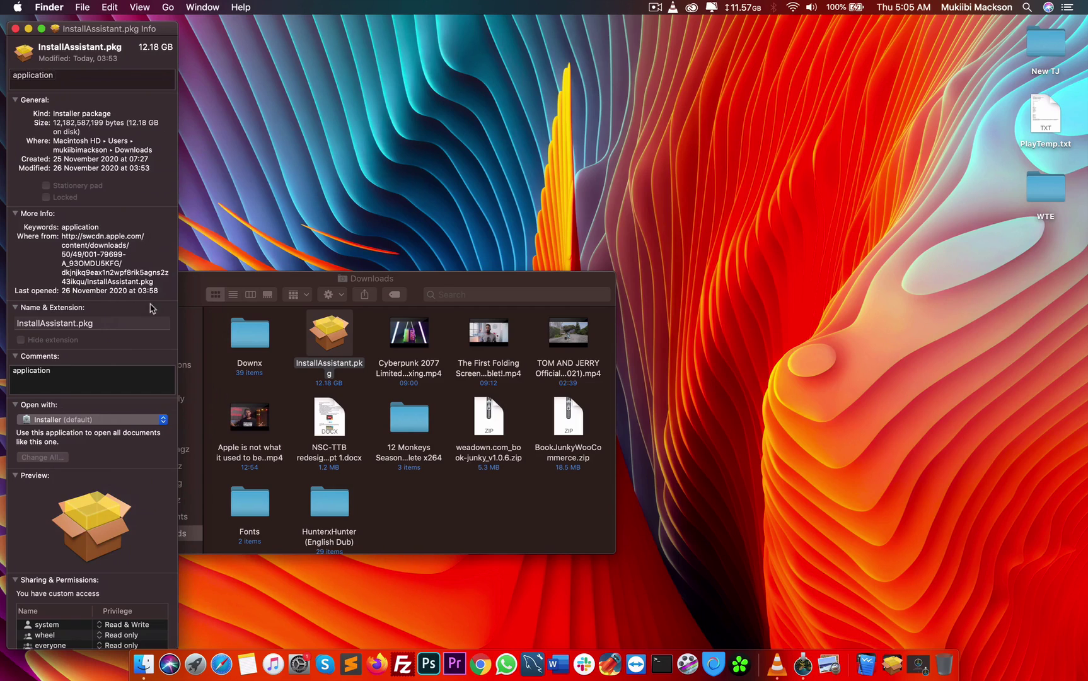
double_click(149, 281)
triple_click(134, 275)
click(15, 29)
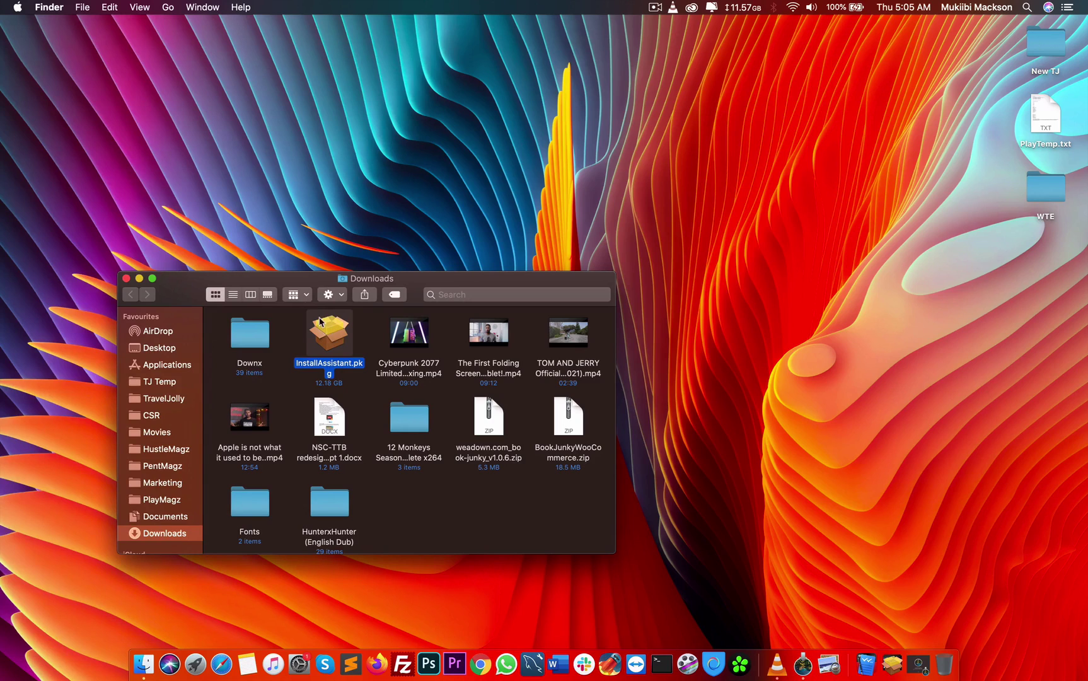
Restore the minimized Big Sur installer and quit it from the Dock
drag(417, 292, 436, 292)
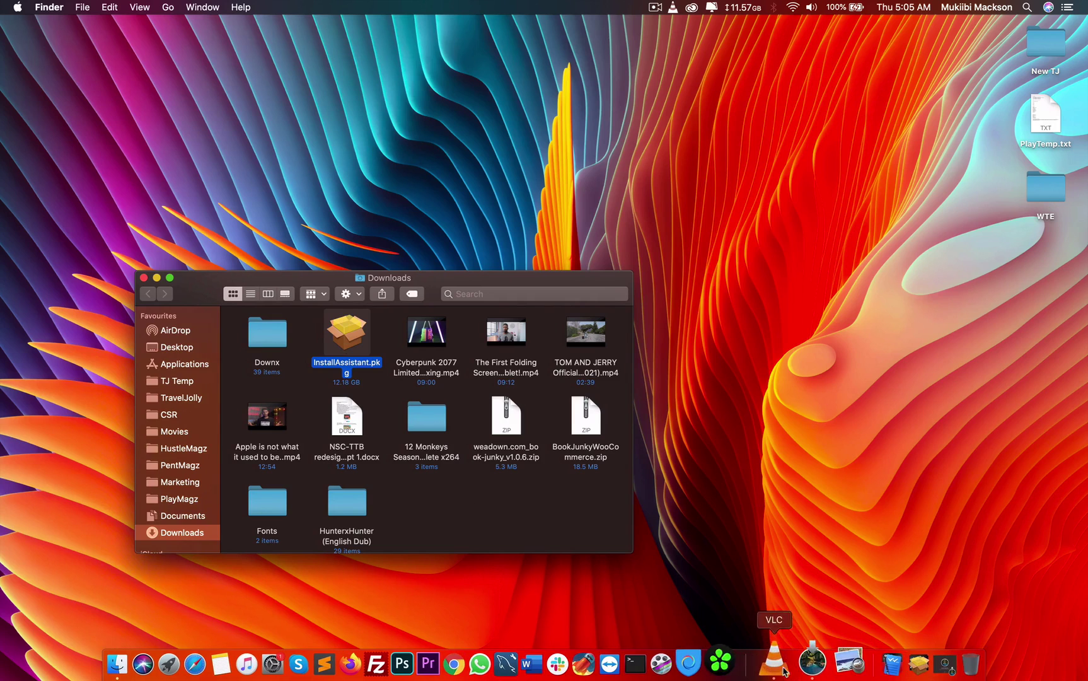
click(807, 670)
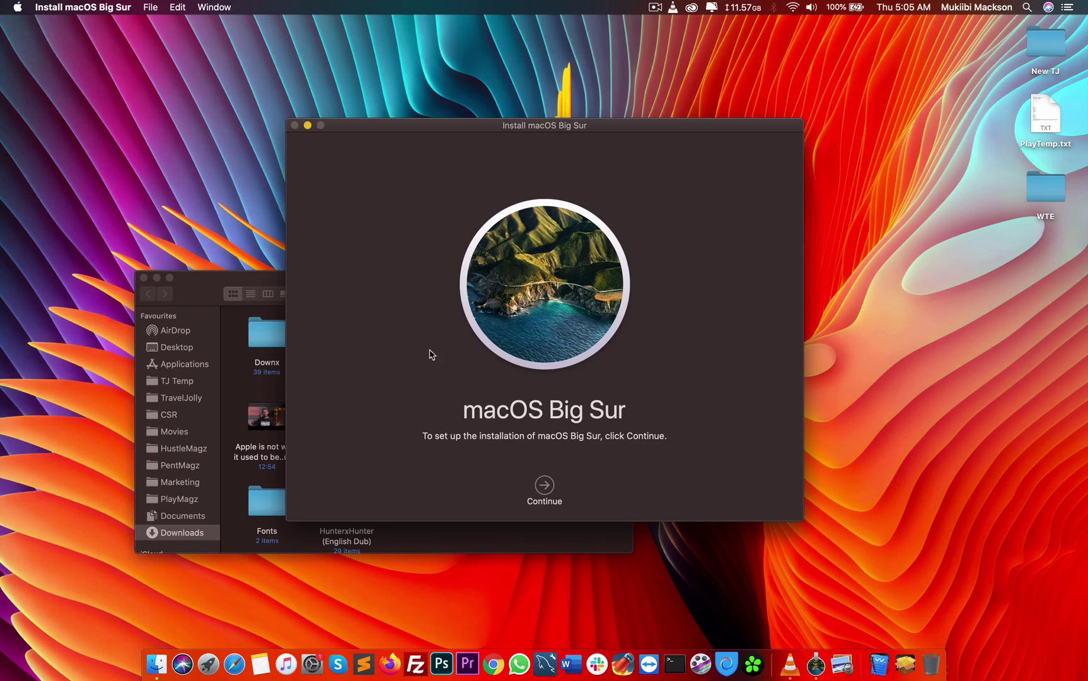
right_click(817, 670)
click(825, 611)
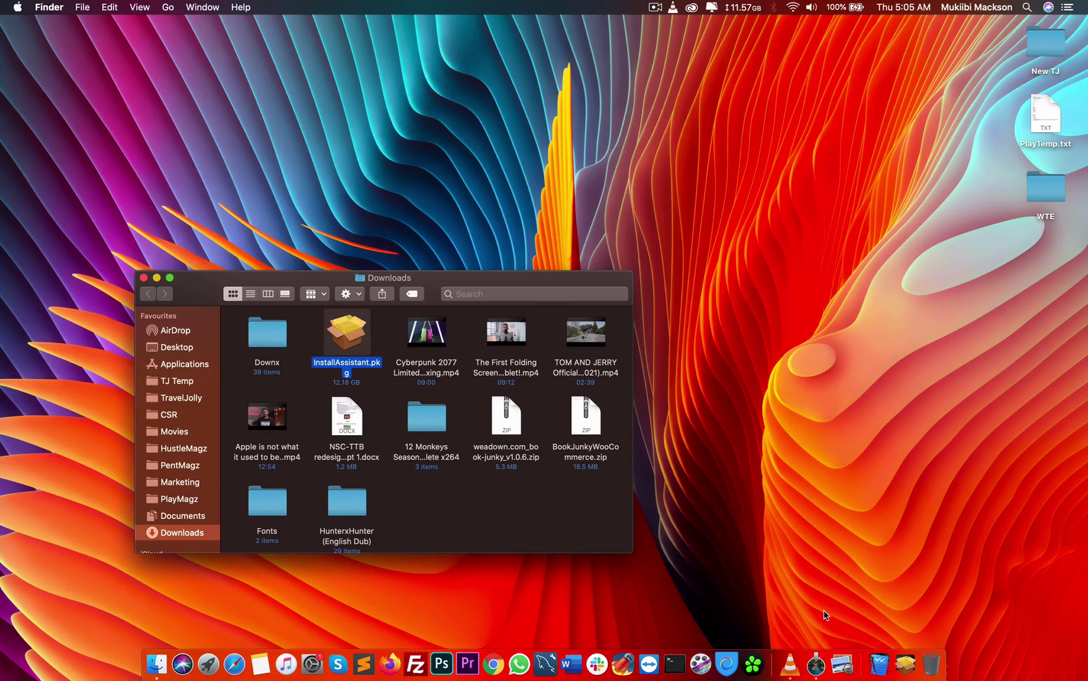
Open Applications and Quick Look Install macOS Big Sur (16.1.03, 12.22 GB), then close the preview
click(874, 670)
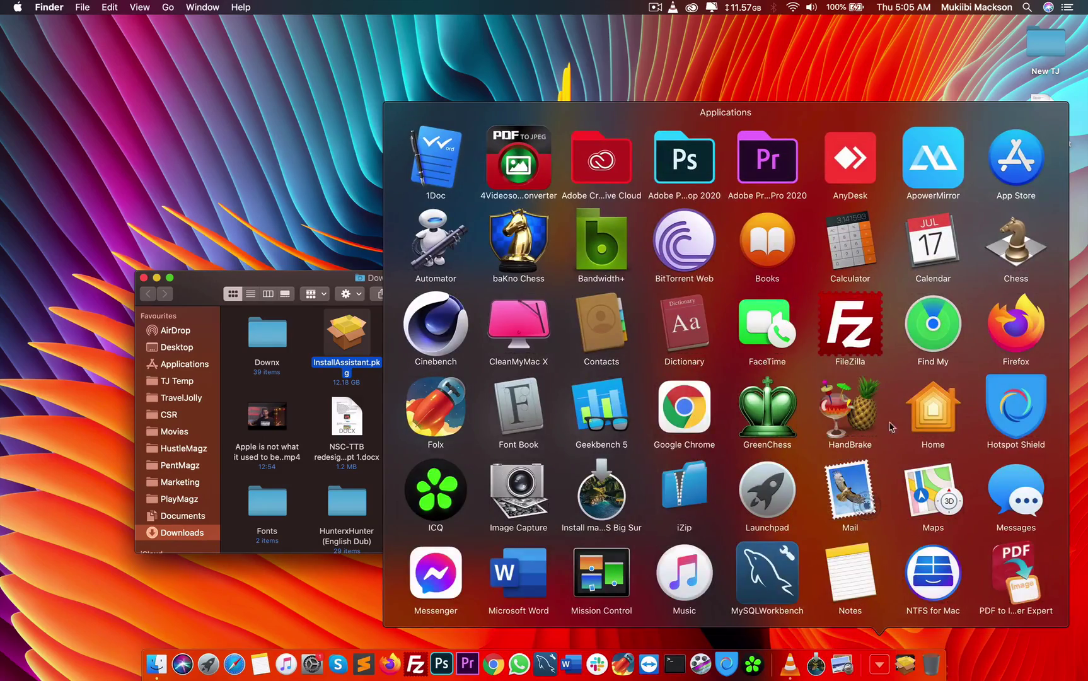
scroll(886, 449, down, 5)
click(934, 571)
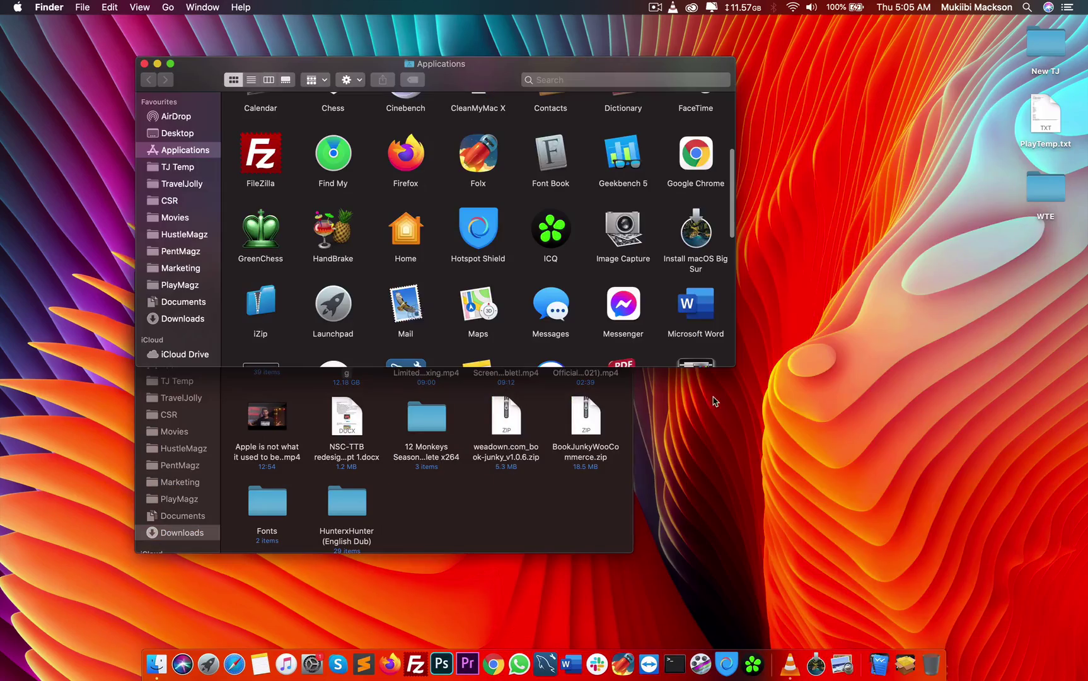
scroll(442, 199, up, 5)
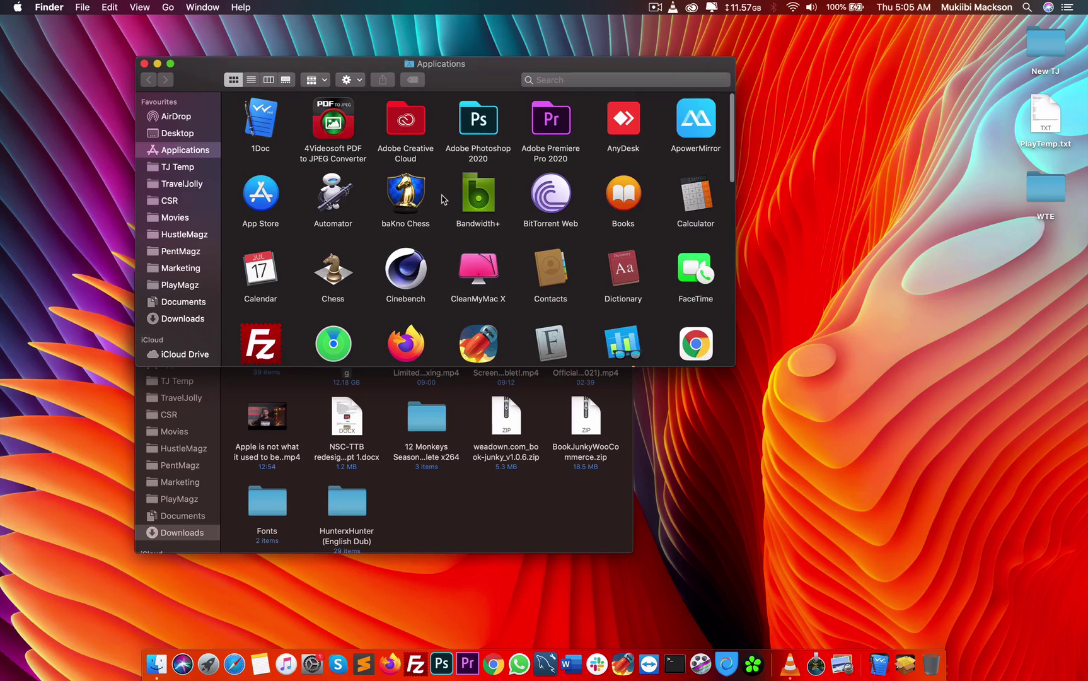
scroll(441, 200, down, 3)
scroll(442, 199, up, 2)
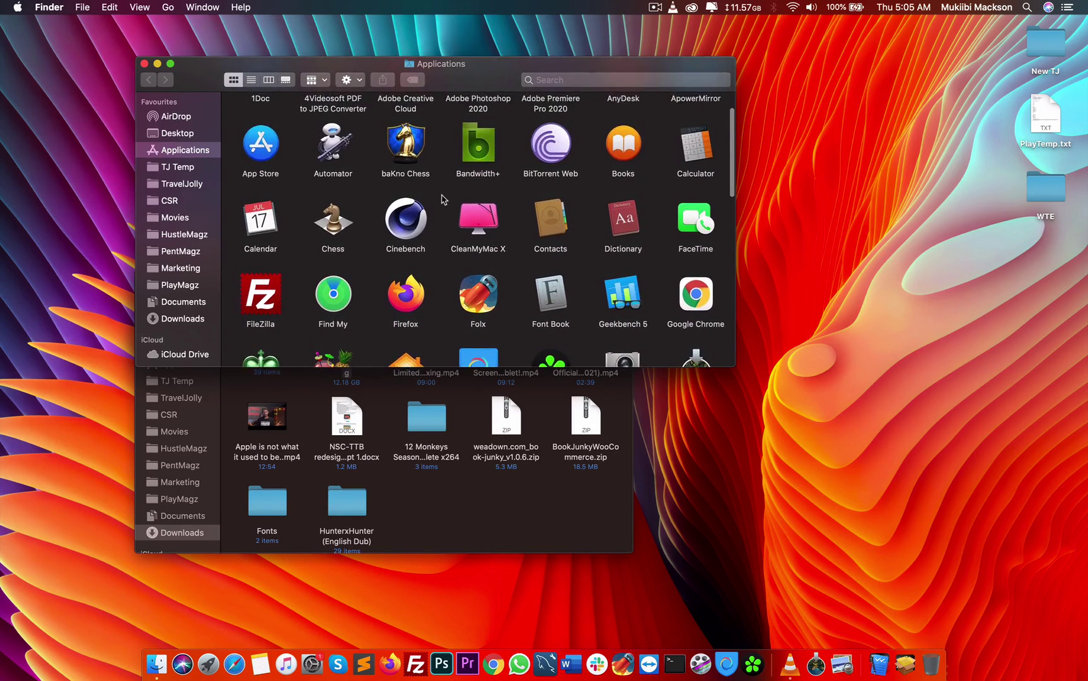
scroll(442, 199, down, 3)
click(682, 224)
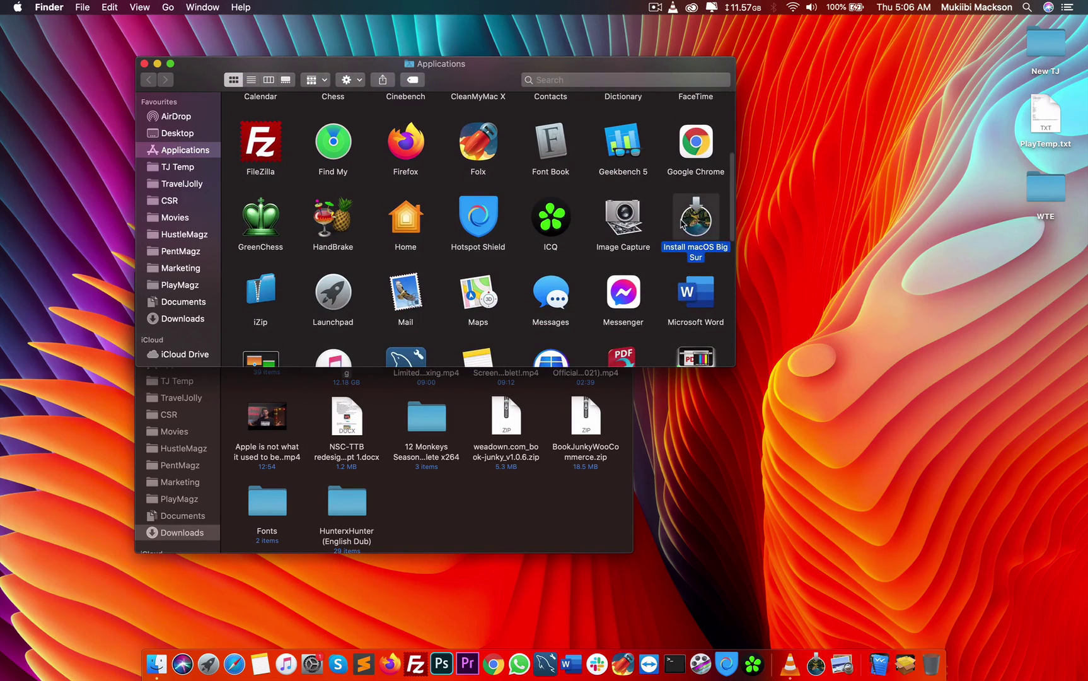
key(space)
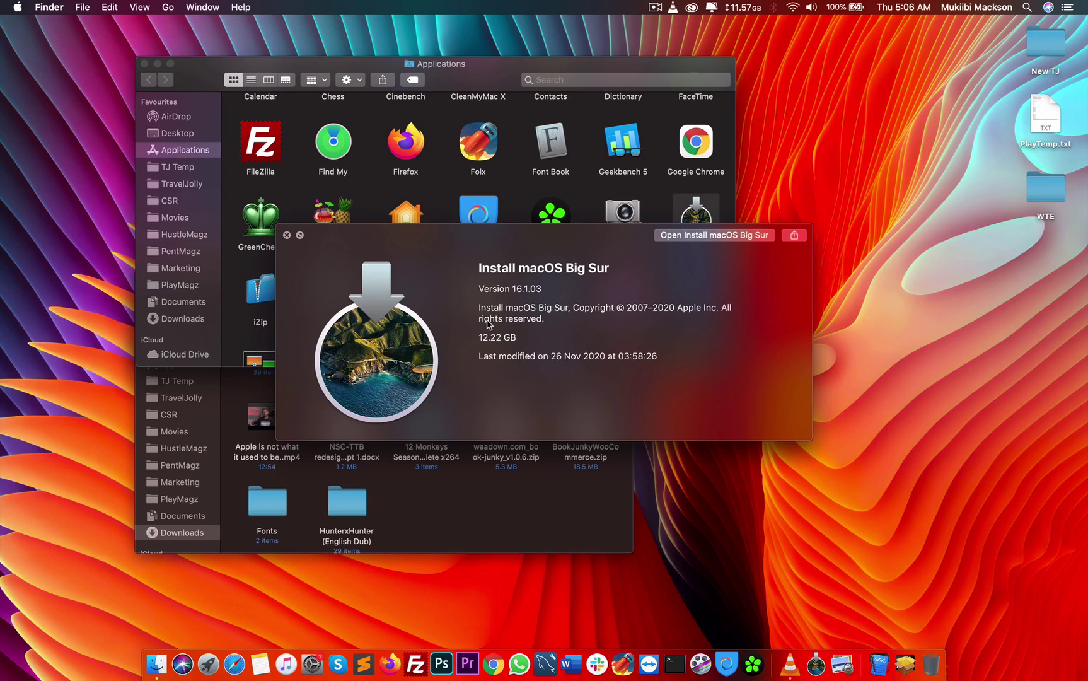
key(space)
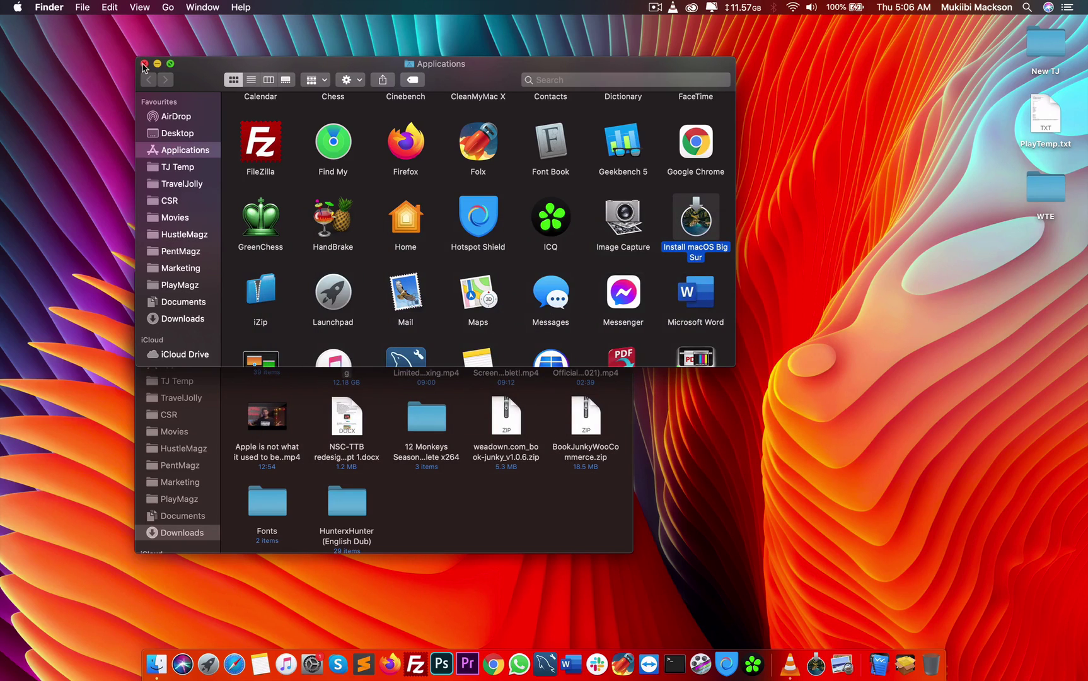
Close Applications, confirm Catalina 10.15.5 in About This Mac, then close the remaining windows
click(144, 65)
click(18, 7)
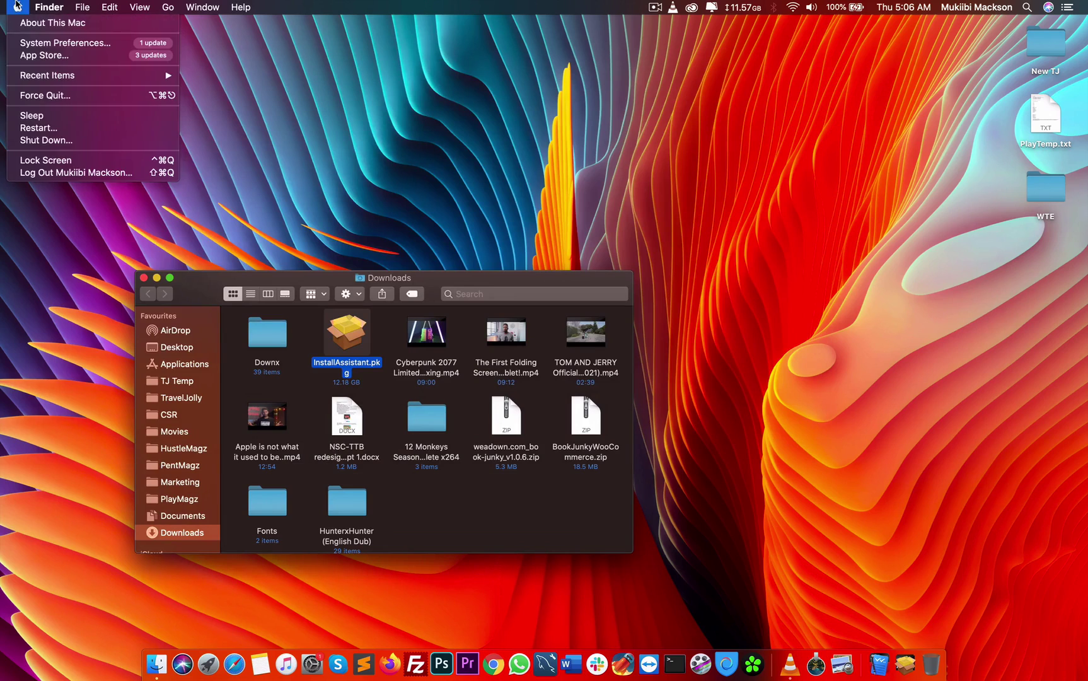
click(16, 25)
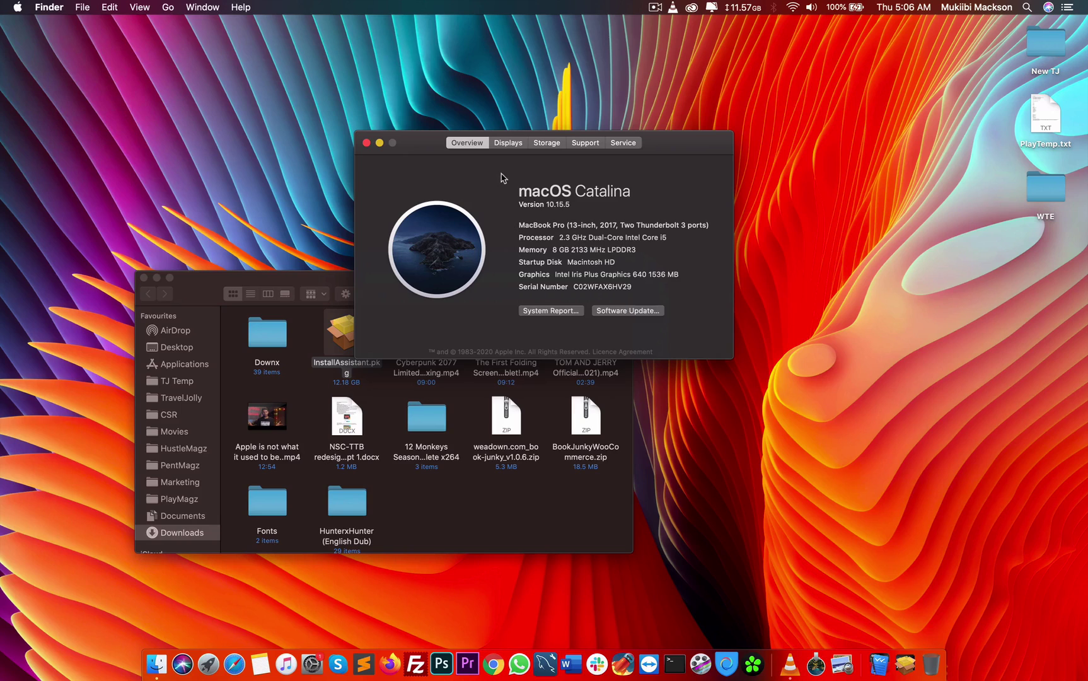
click(366, 142)
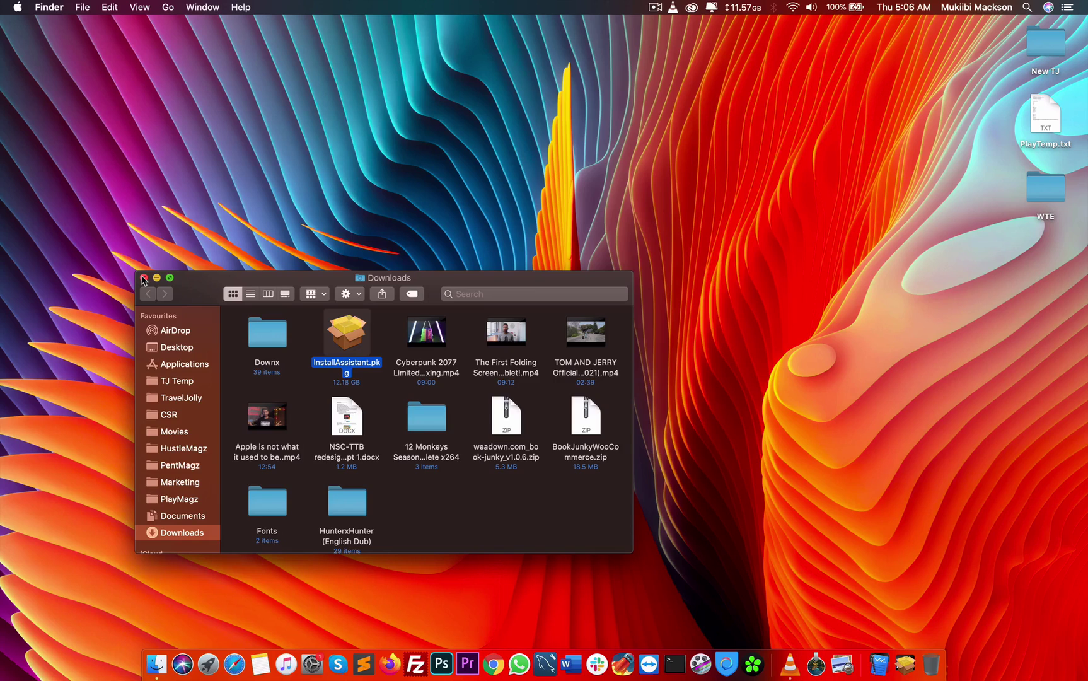
click(143, 278)
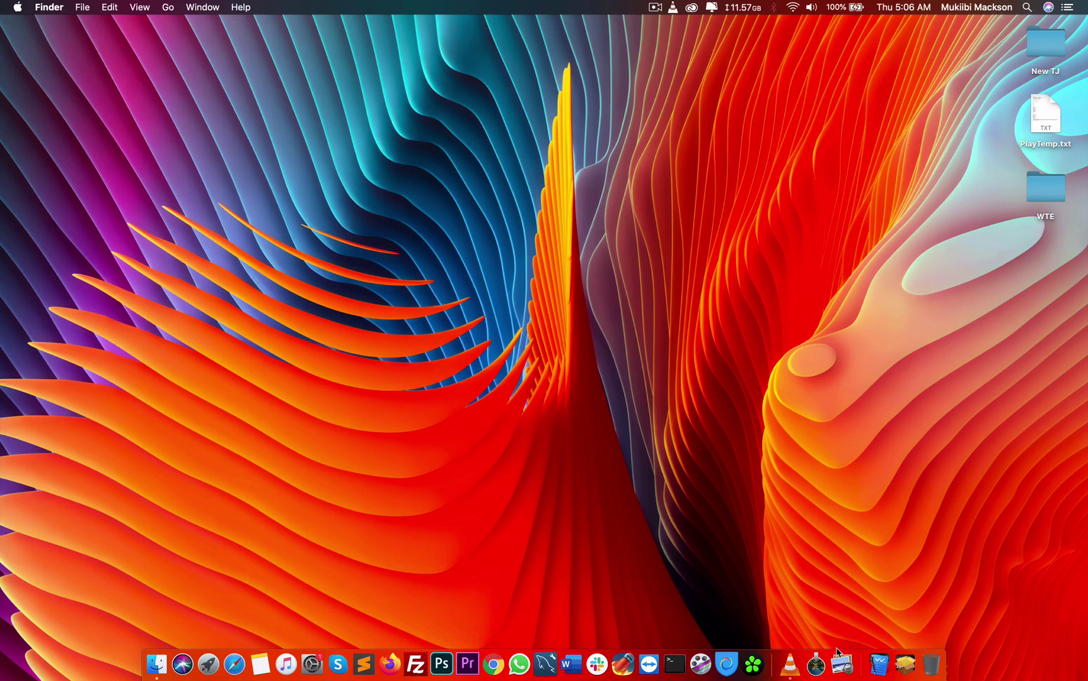
Launch Install macOS Big Sur, quit it, and relaunch it from Applications
click(816, 659)
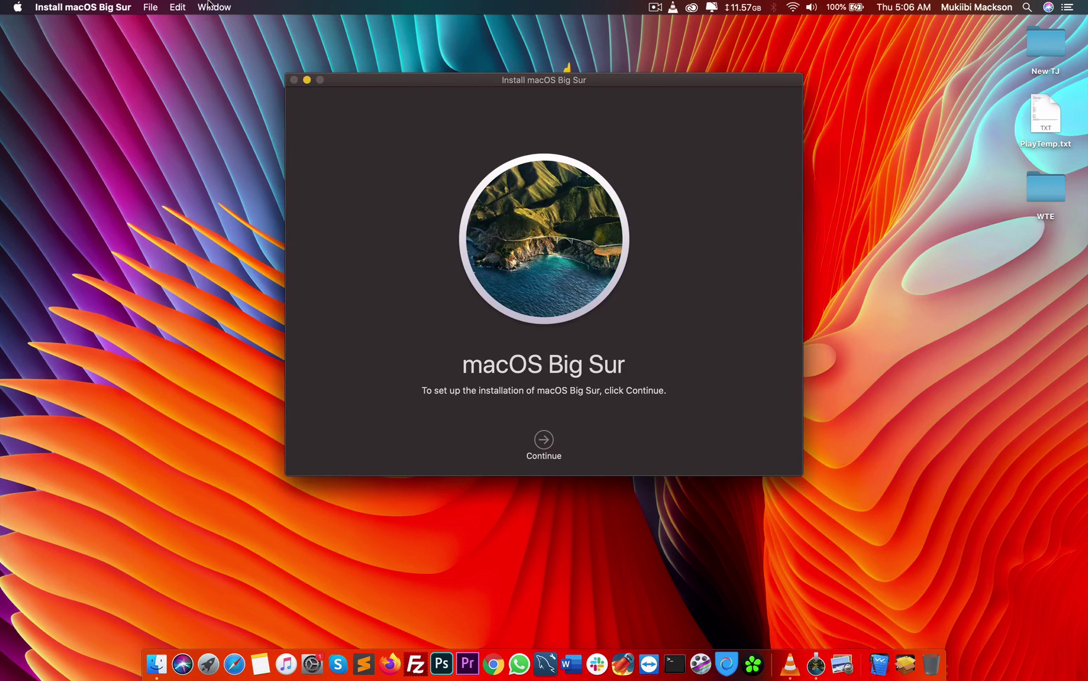
click(87, 6)
click(90, 128)
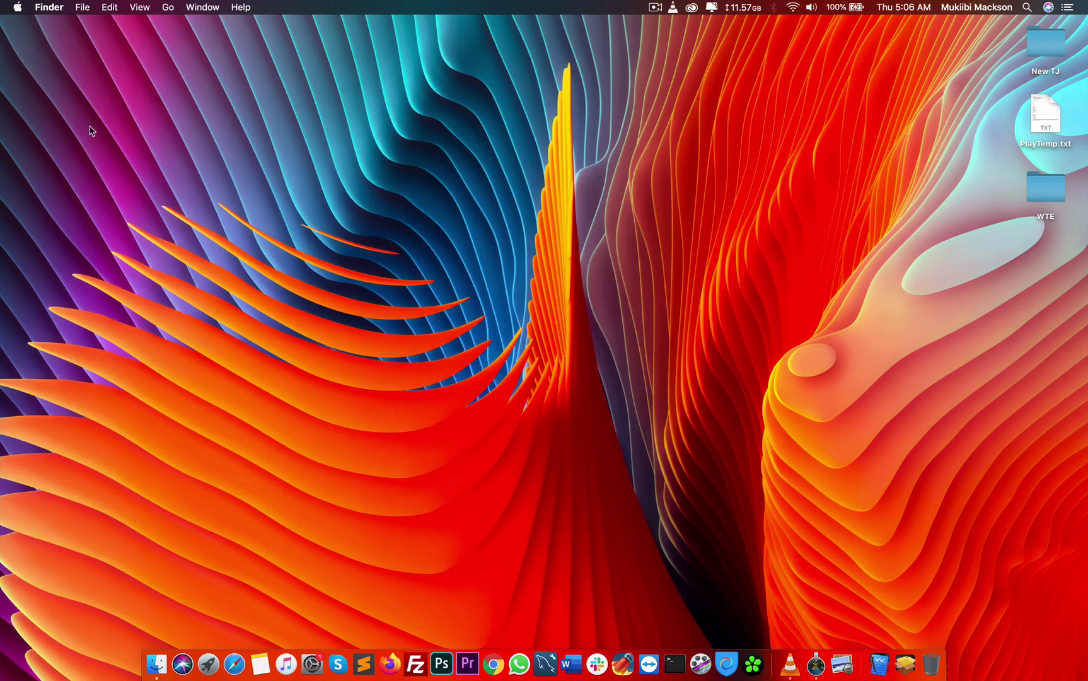
click(883, 657)
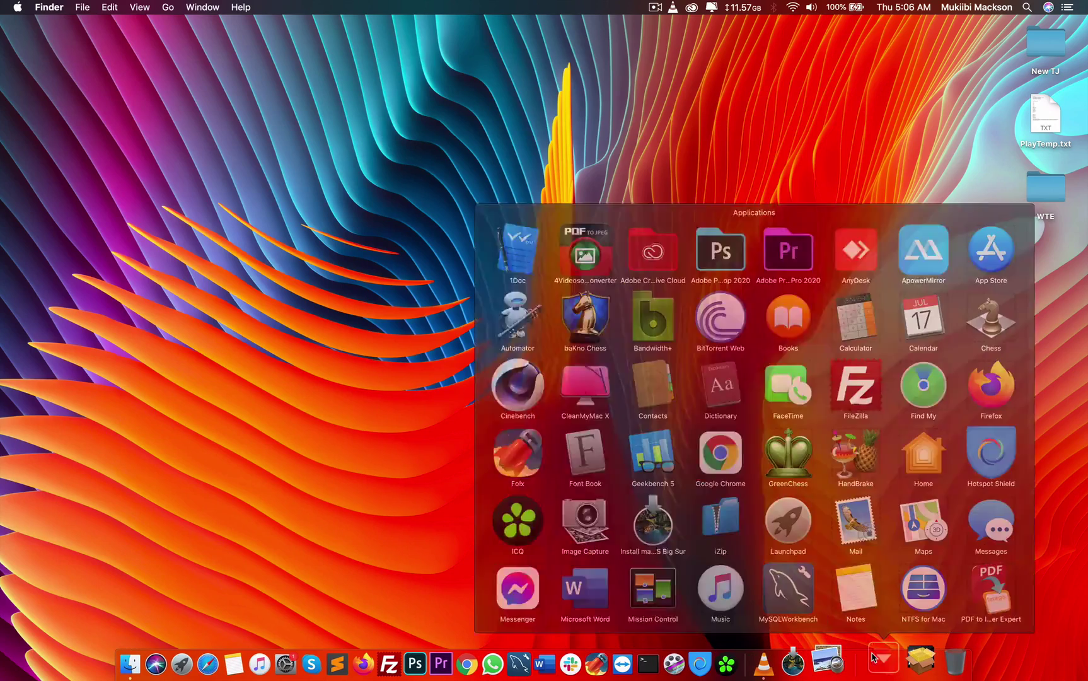
scroll(853, 287, down, 3)
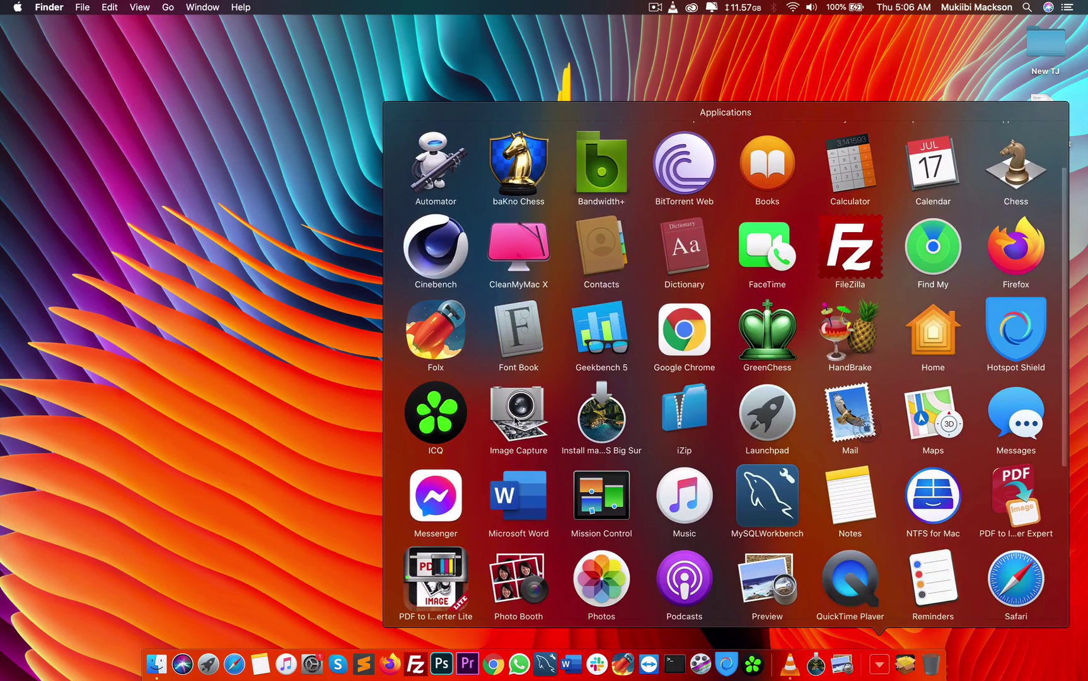
click(584, 413)
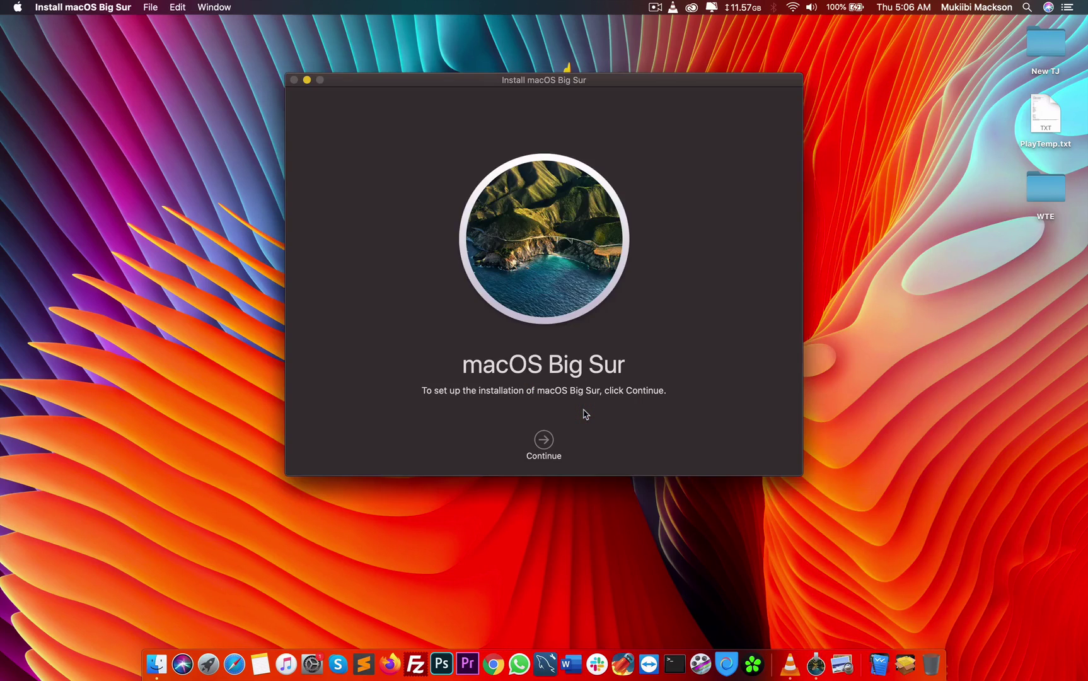
Continue to the software licence agreement, read through it, and agree to the terms
click(545, 441)
scroll(517, 337, down, 10)
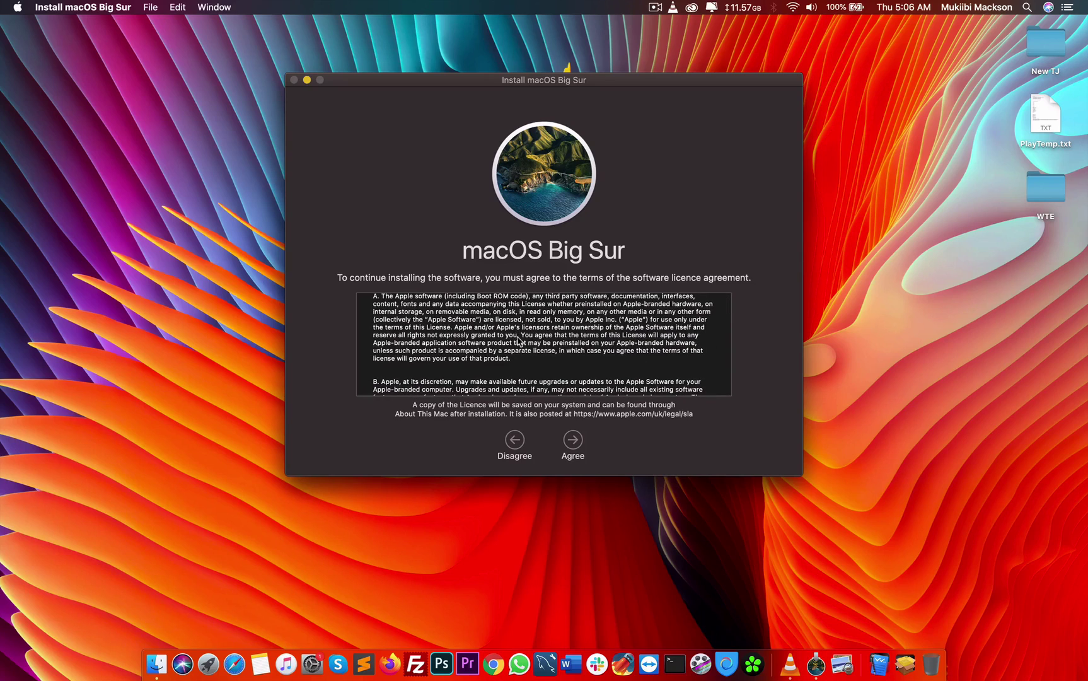
scroll(518, 337, down, 5)
scroll(518, 341, up, 10)
scroll(517, 340, up, 5)
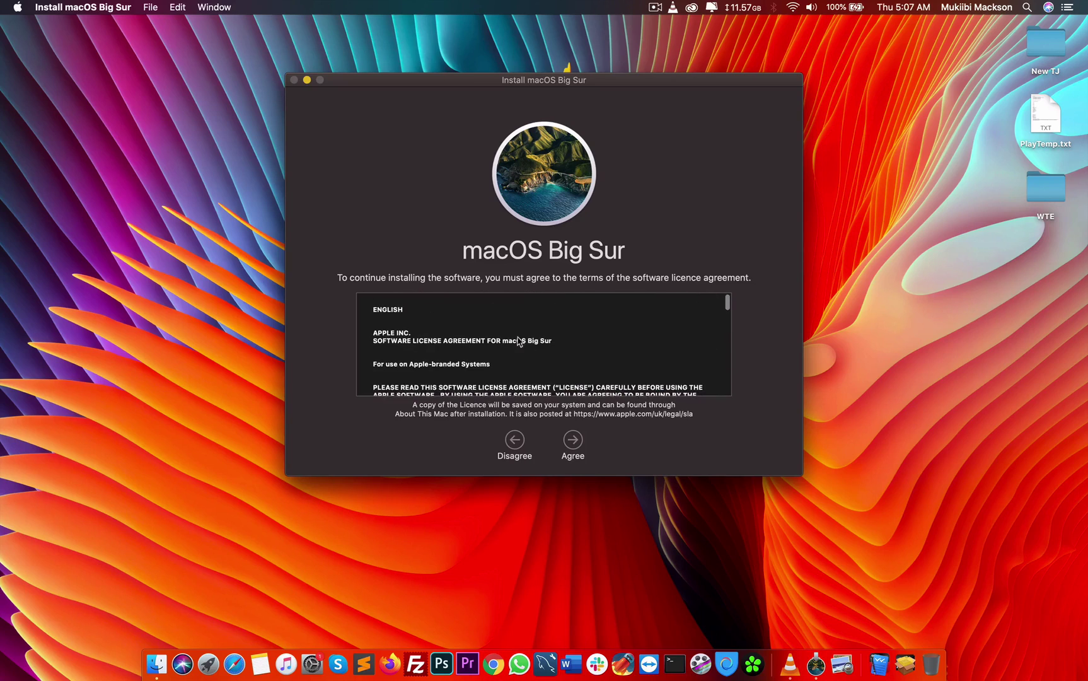
drag(573, 81, 583, 133)
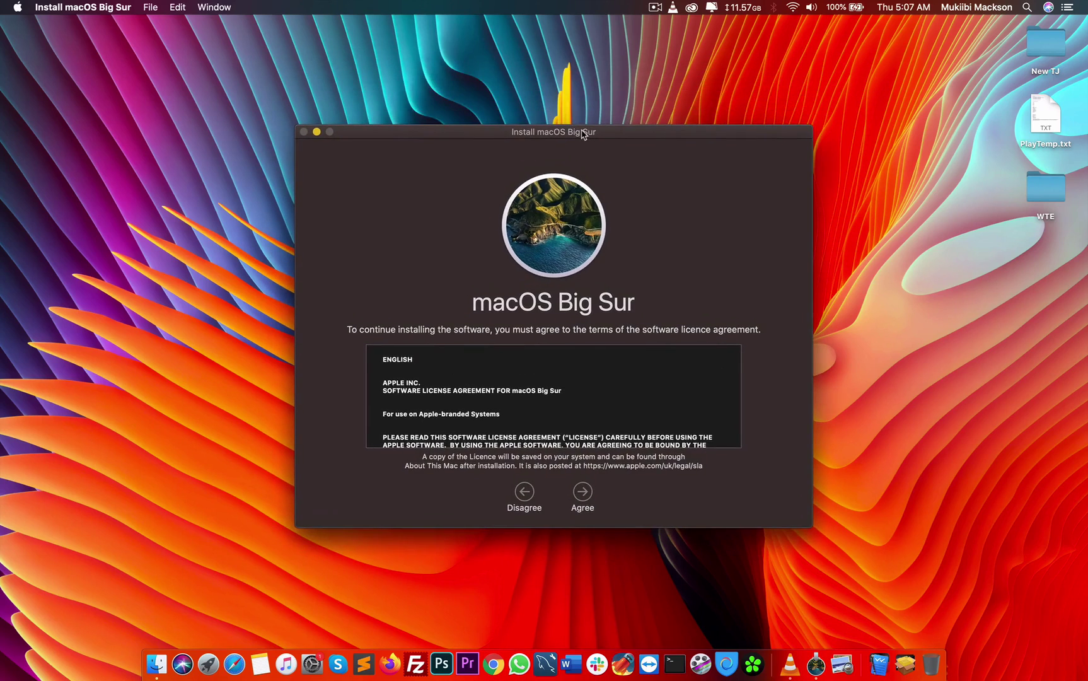
click(584, 492)
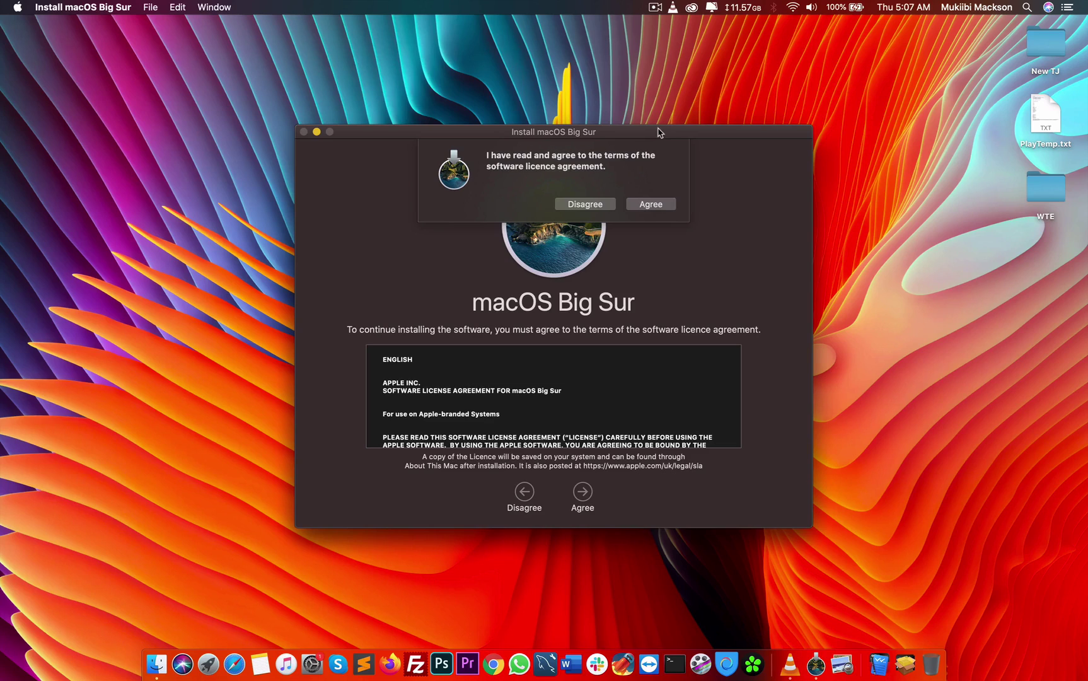
click(656, 8)
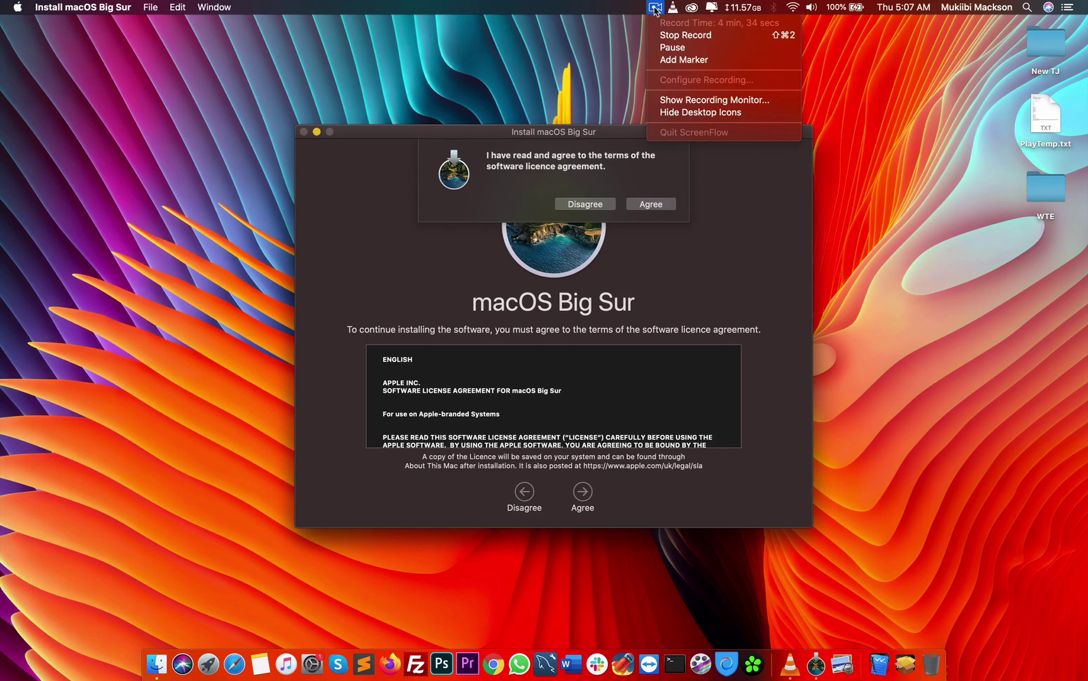
click(660, 36)
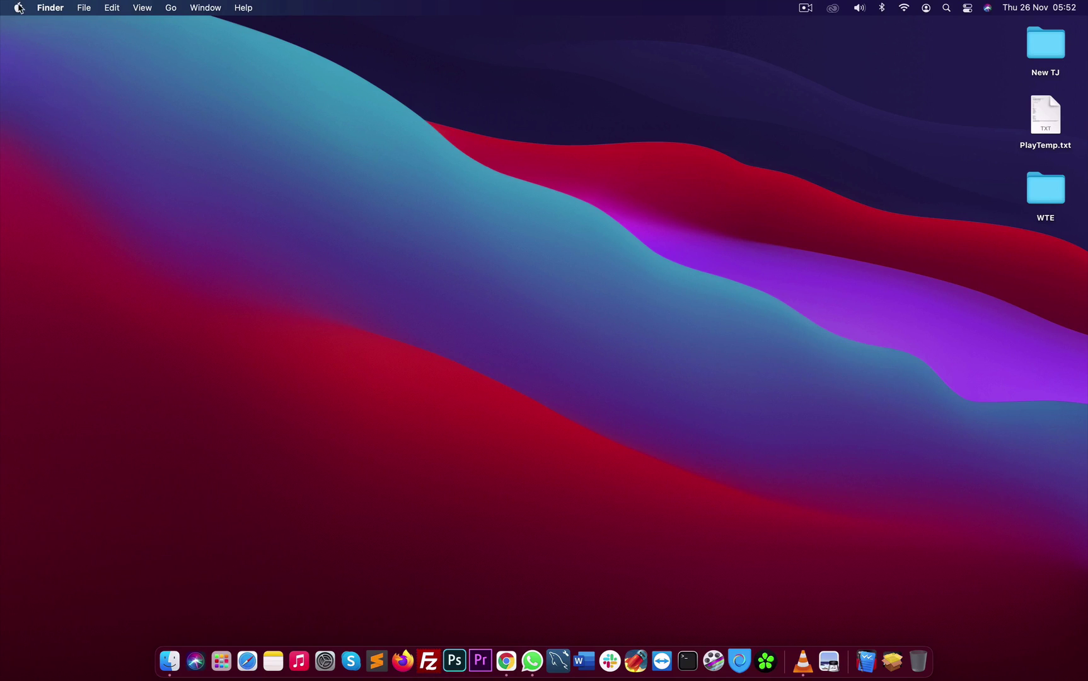
Confirm macOS Big Sur 11.0.1 in About This Mac, then close the overview
click(19, 6)
click(390, 152)
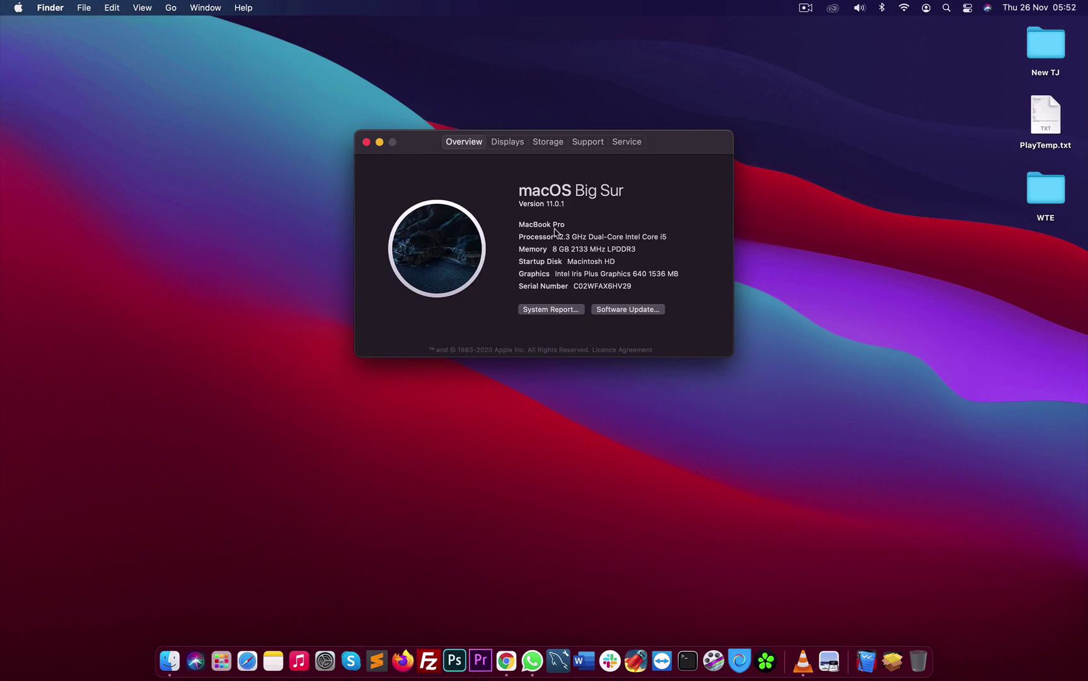
drag(567, 238, 667, 238)
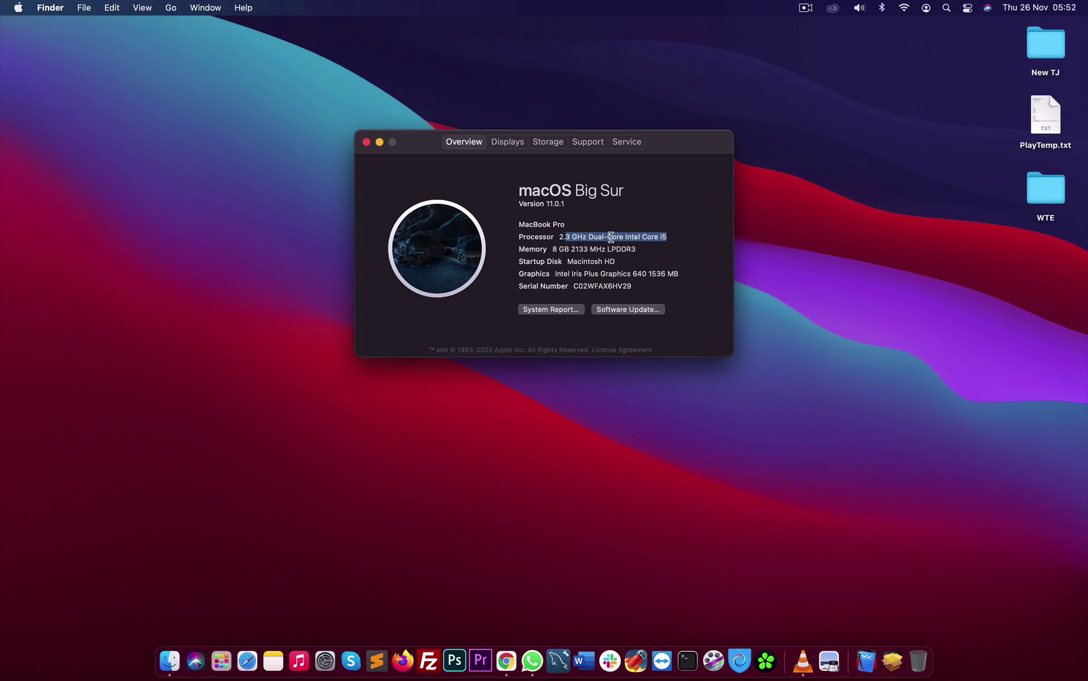
double_click(578, 286)
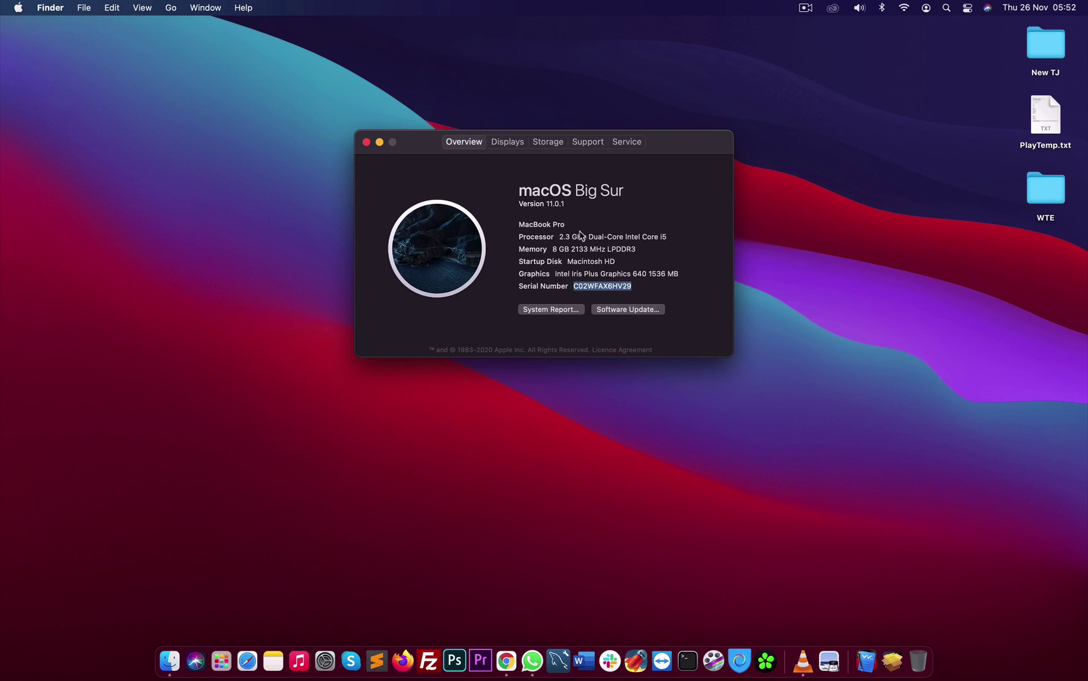
click(367, 142)
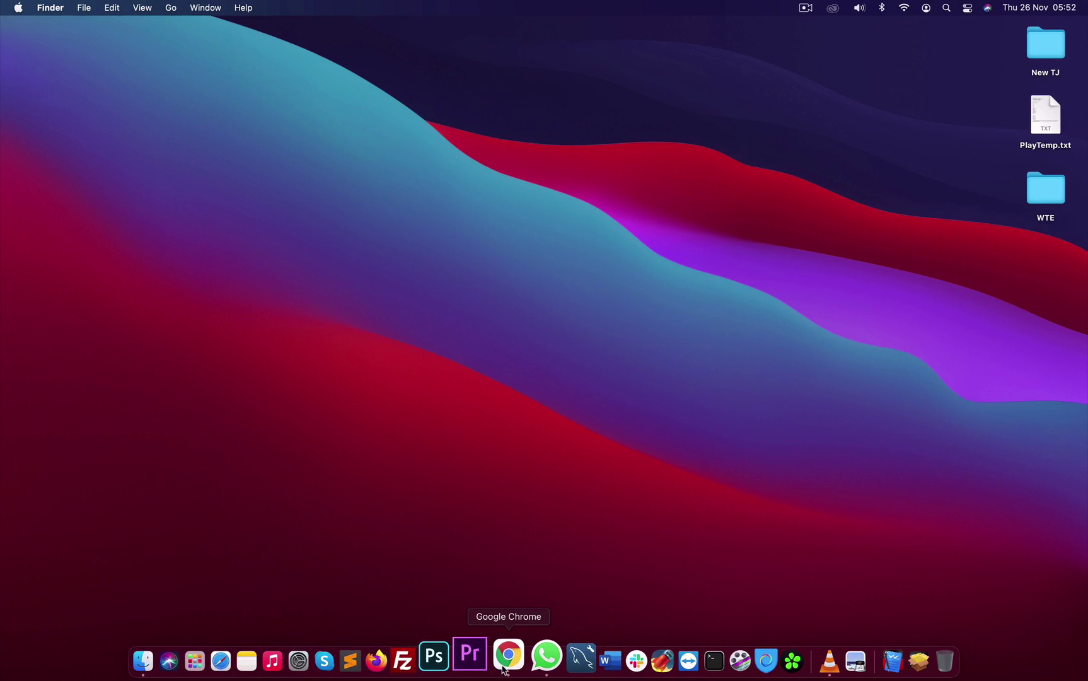
In Chrome, load google.com, then log in to the router admin page at 192.168.1.1
click(505, 663)
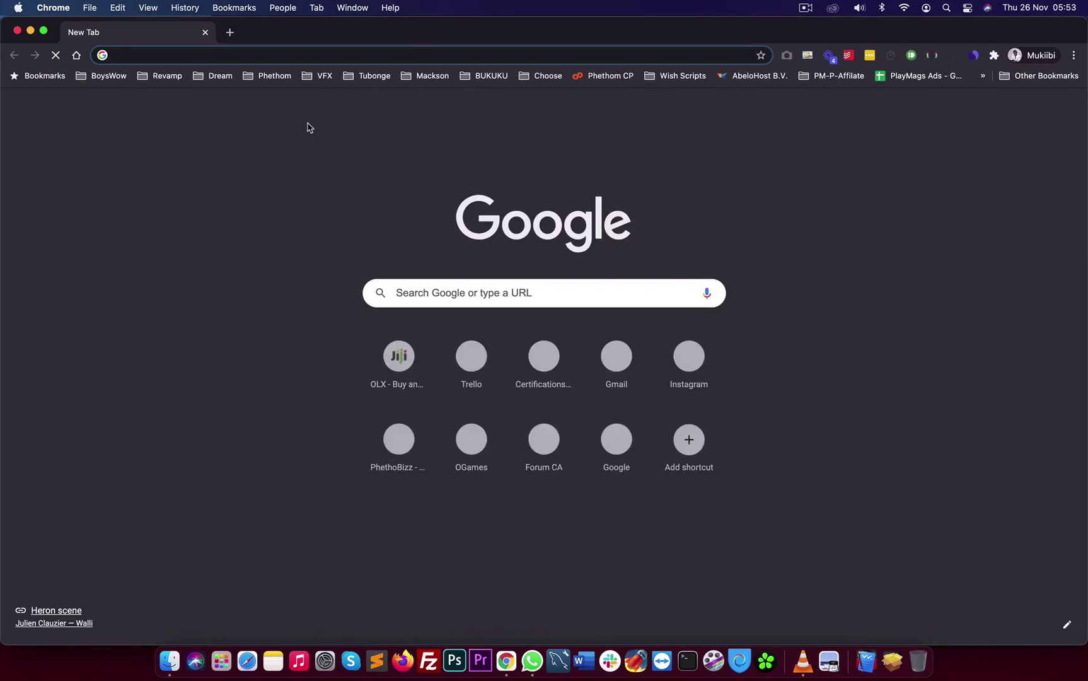
text(googl)
key(Return)
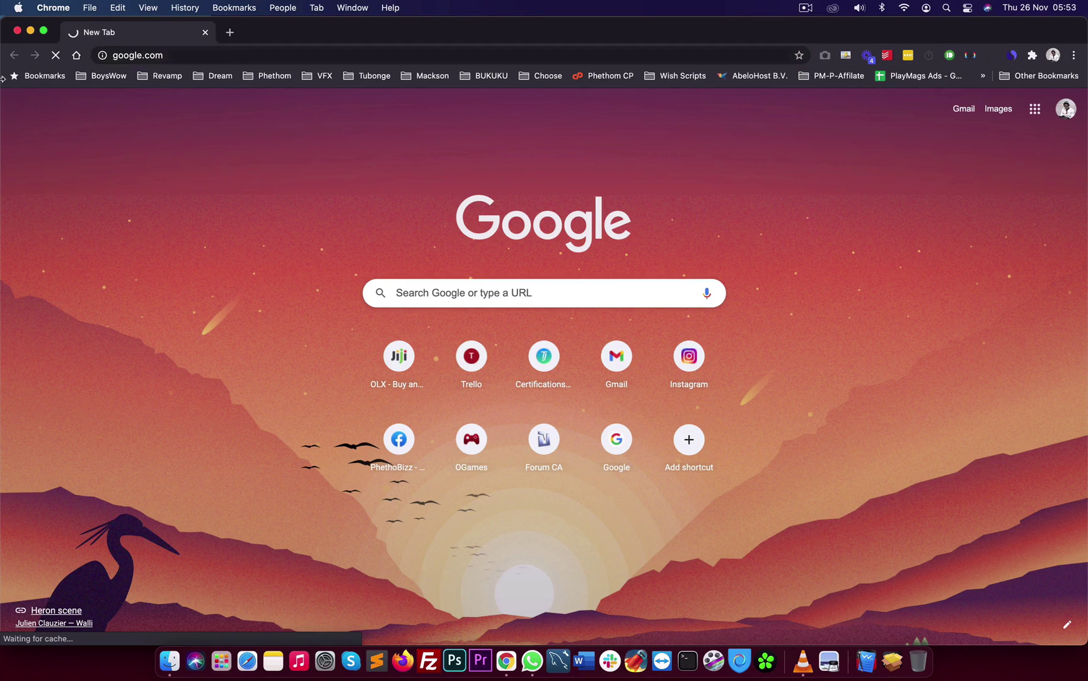
click(150, 54)
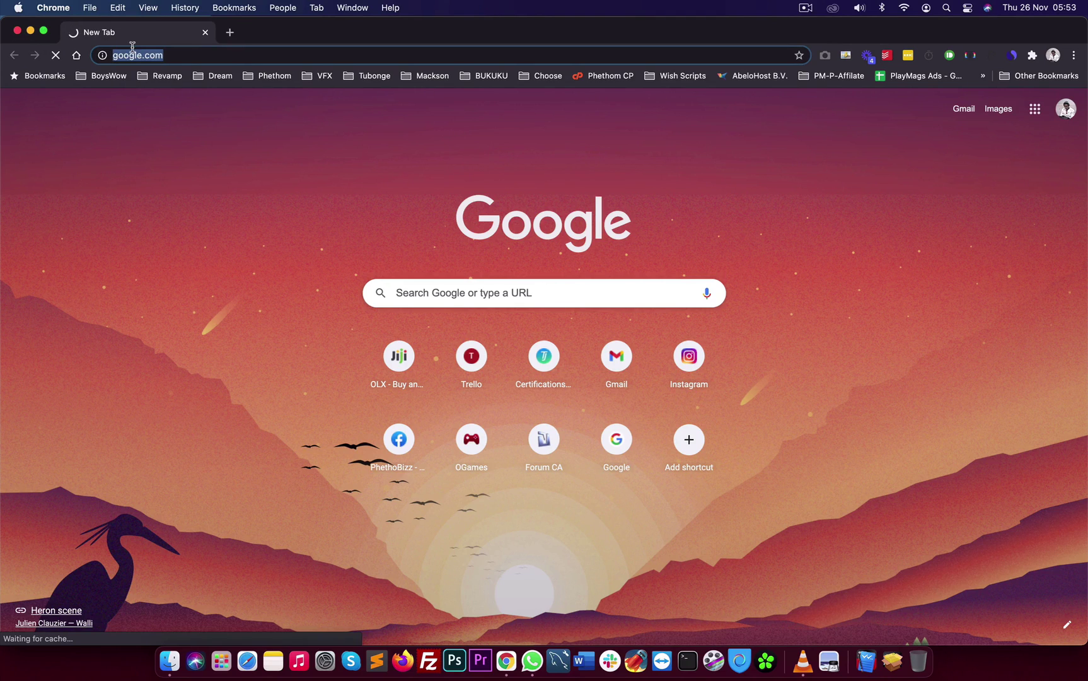
text(192.168.1.1)
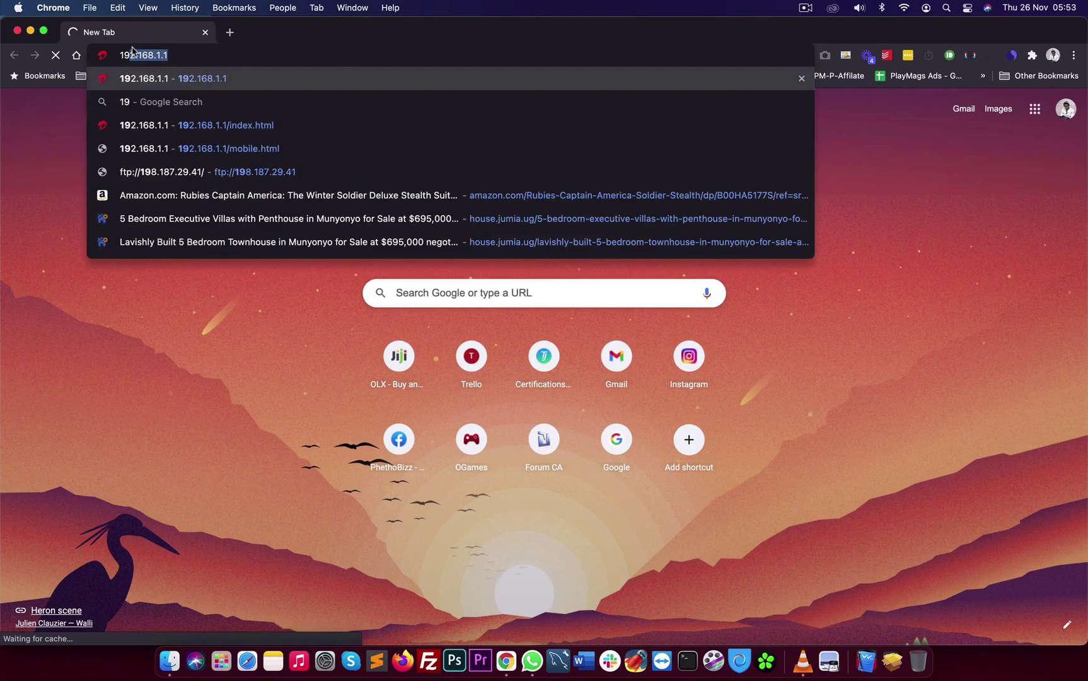
key(Return)
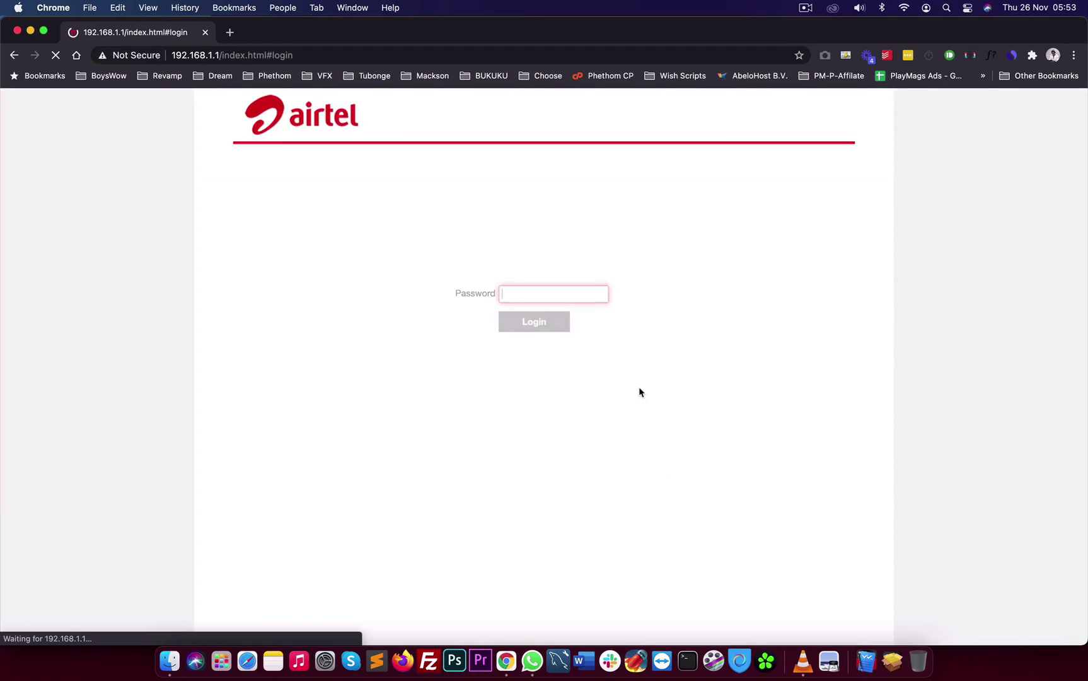
text(admin)
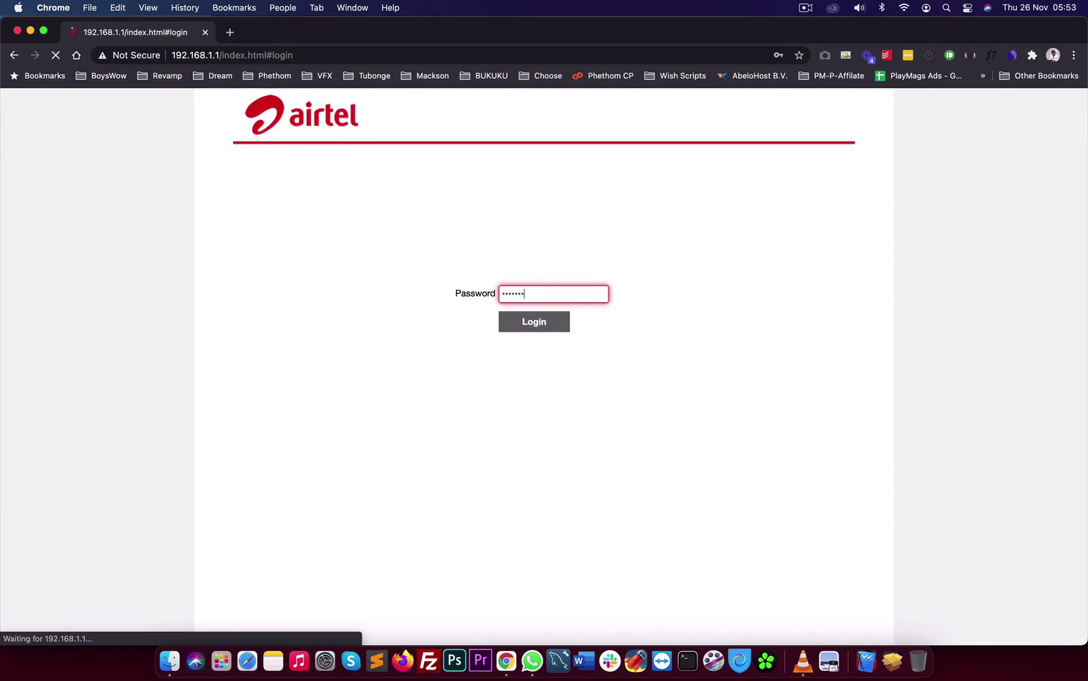
key(Return)
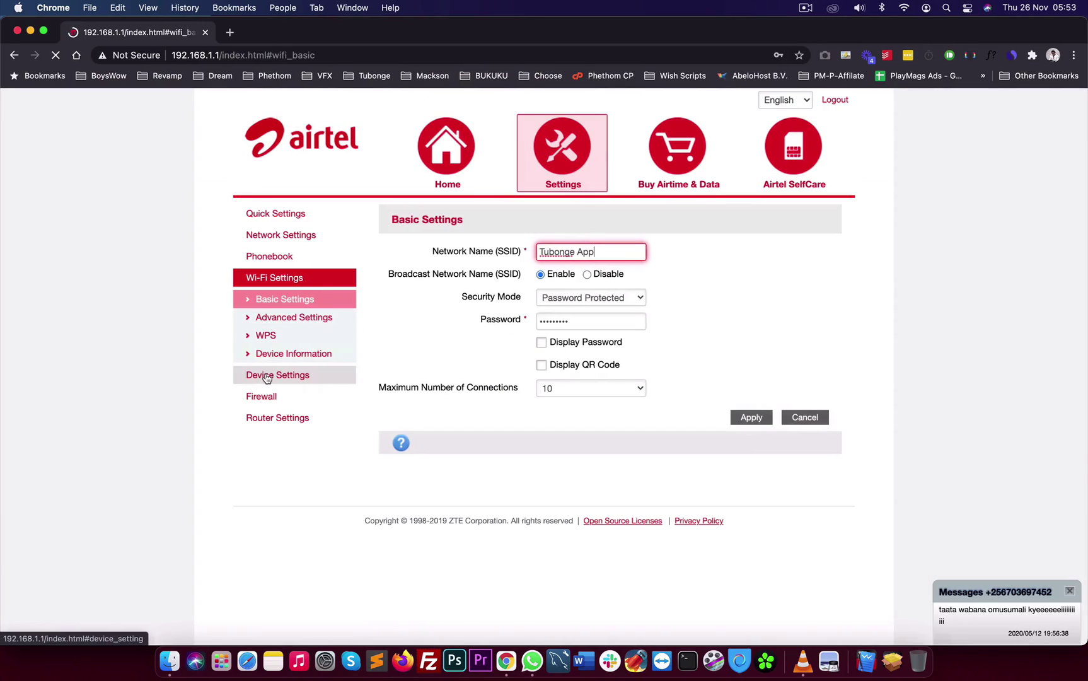
Restart the router via Device Settings > Restart, confirm Yes, and close Chrome
click(266, 377)
click(284, 379)
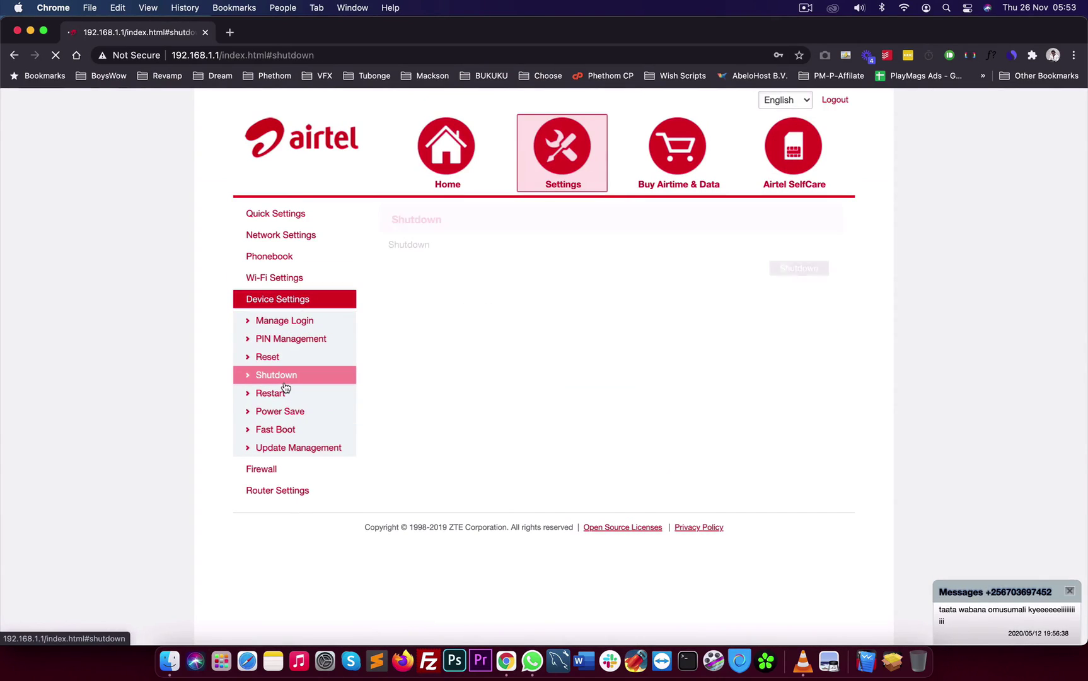
click(282, 391)
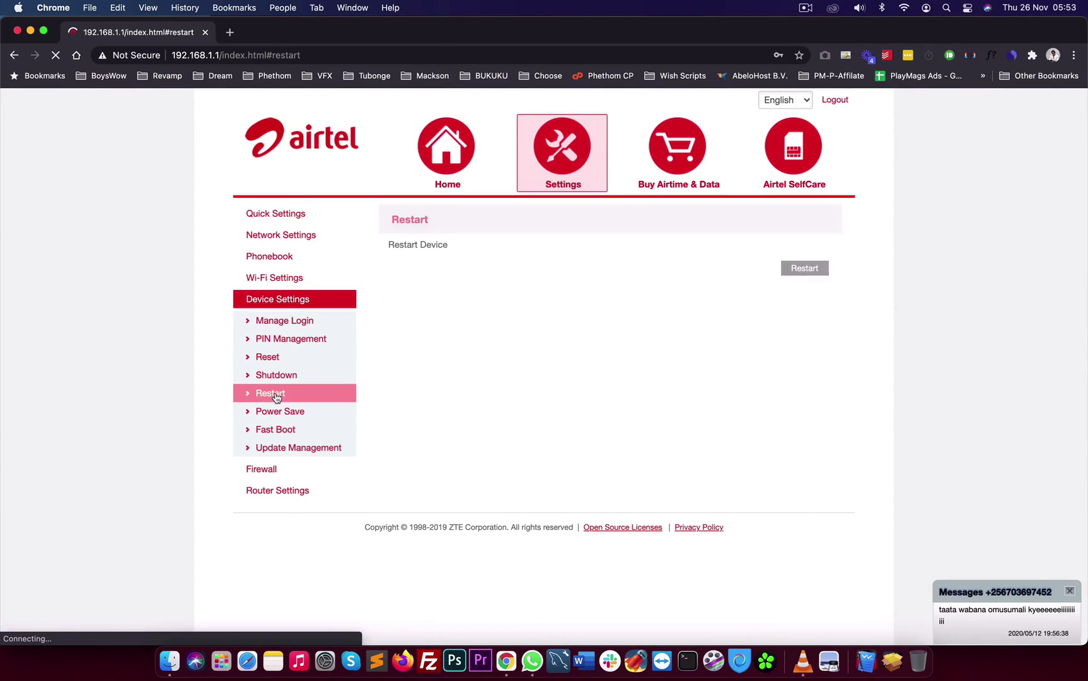
click(802, 270)
click(616, 331)
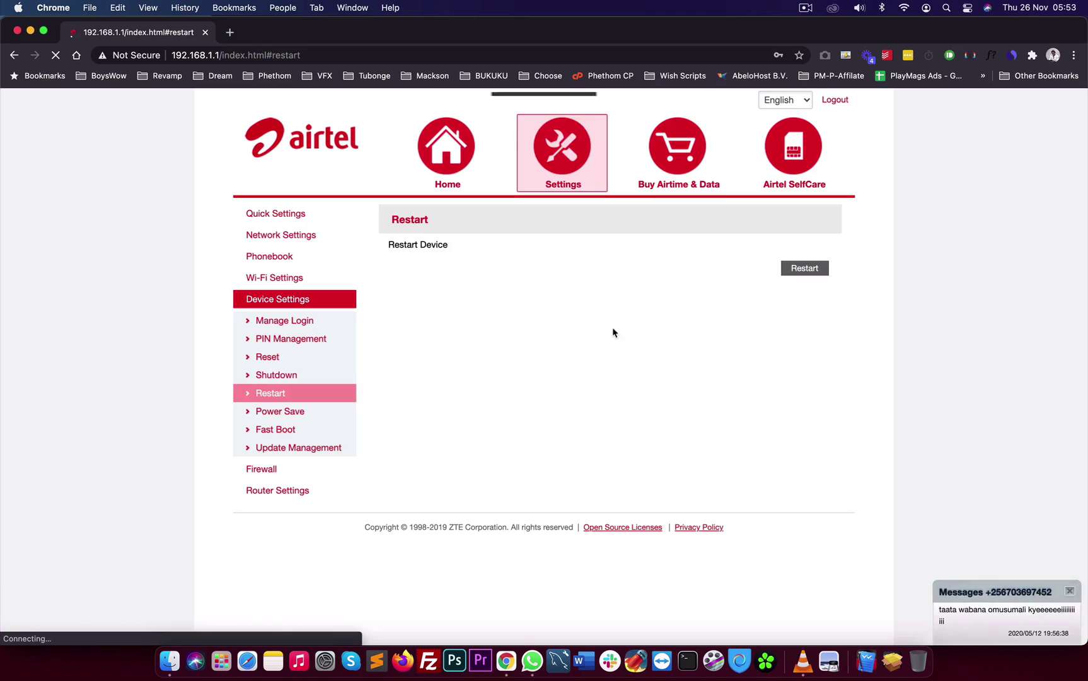
click(17, 30)
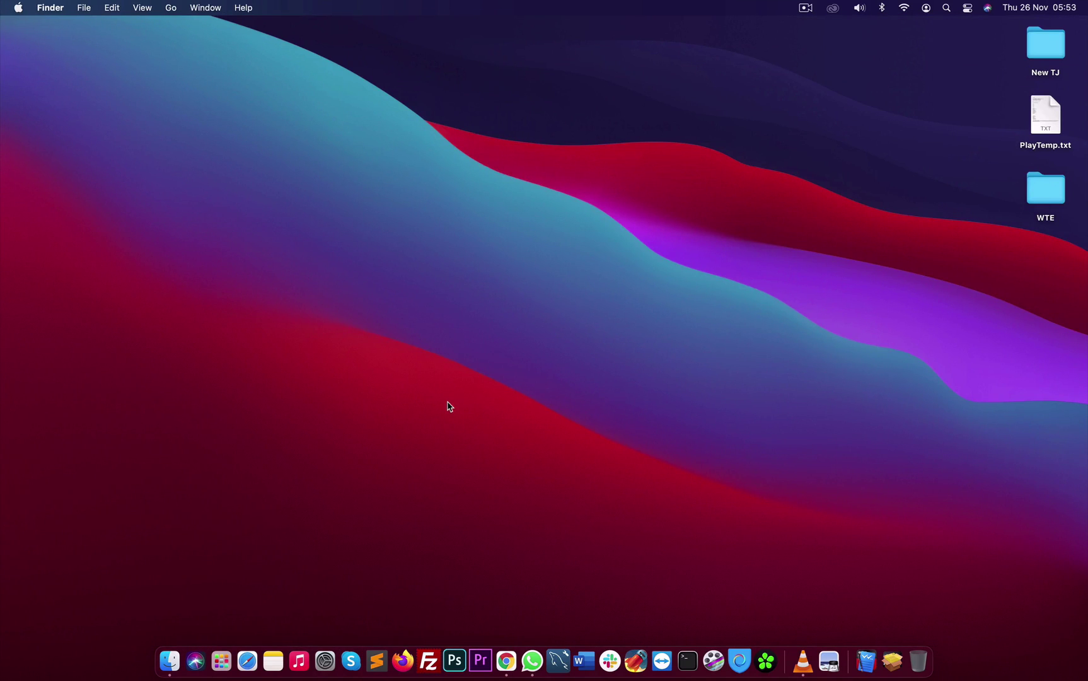
key(ctrl+Right)
key(ctrl+Left)
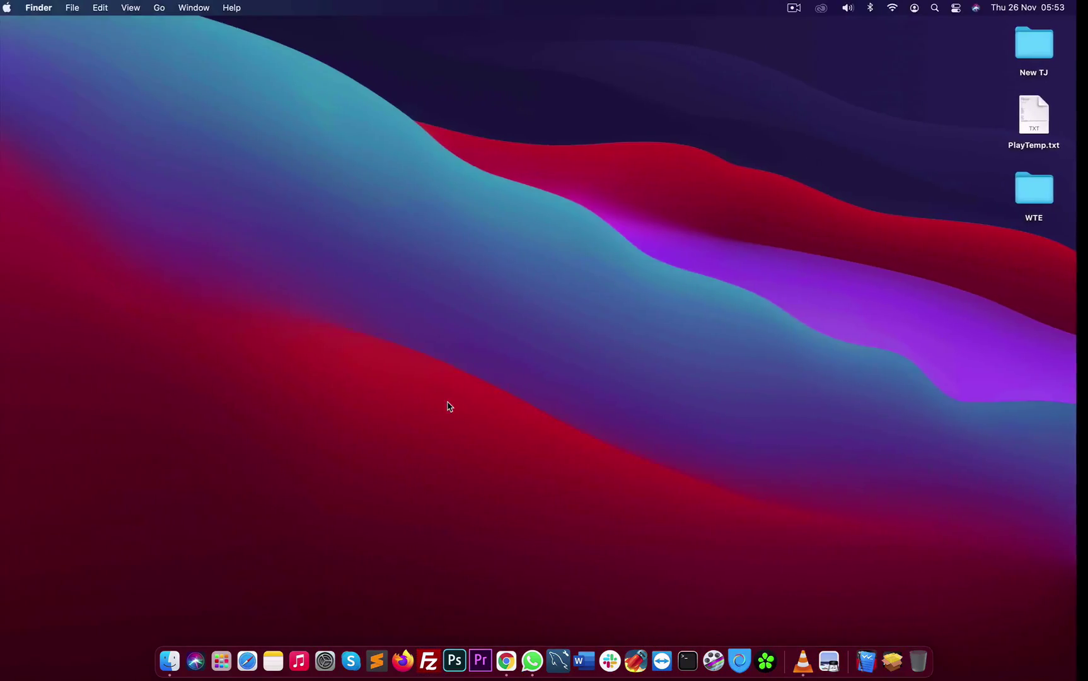
key(ctrl+Right)
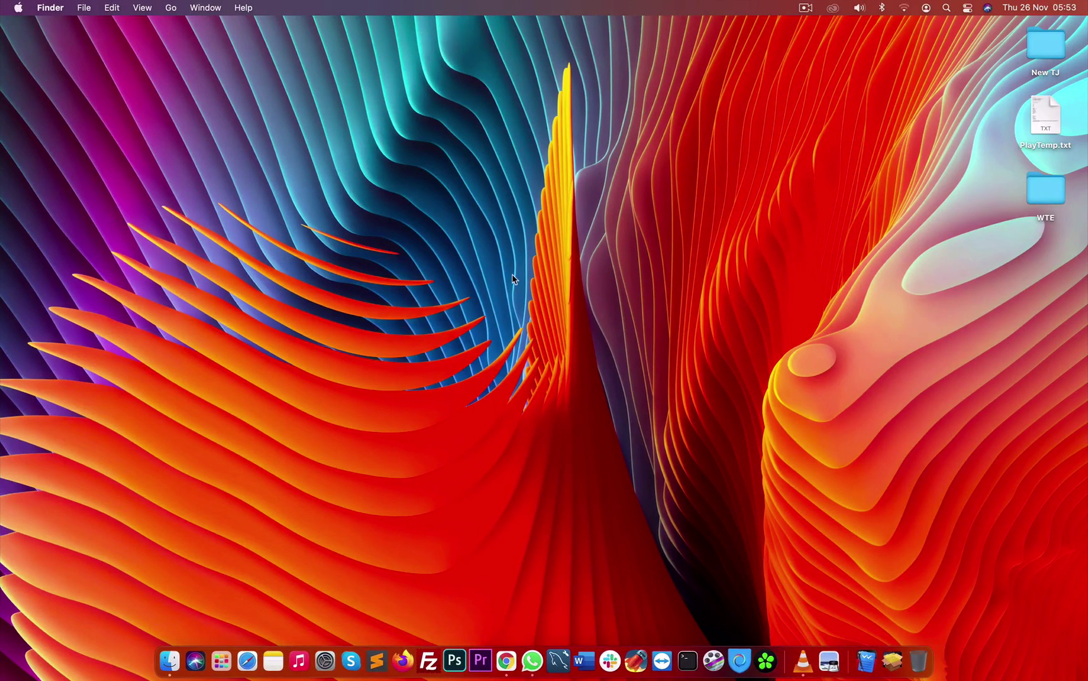
key(ctrl+Left)
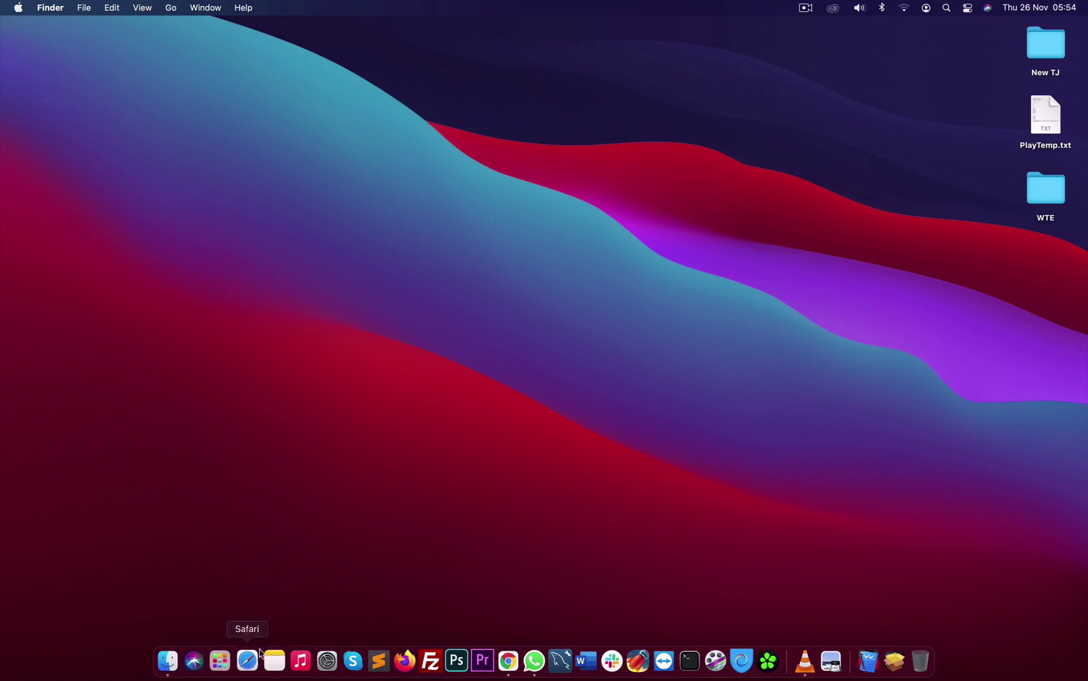
Launch Music, open Big Time Rush's B.T.R. album, and play 'Stuck'
click(296, 659)
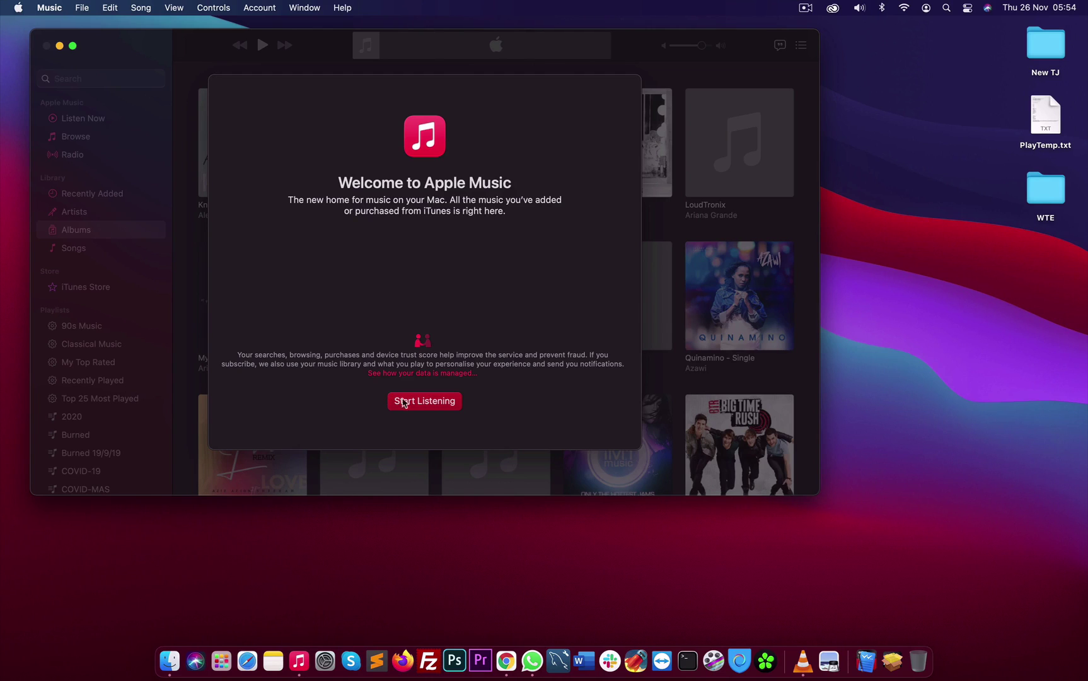
click(424, 402)
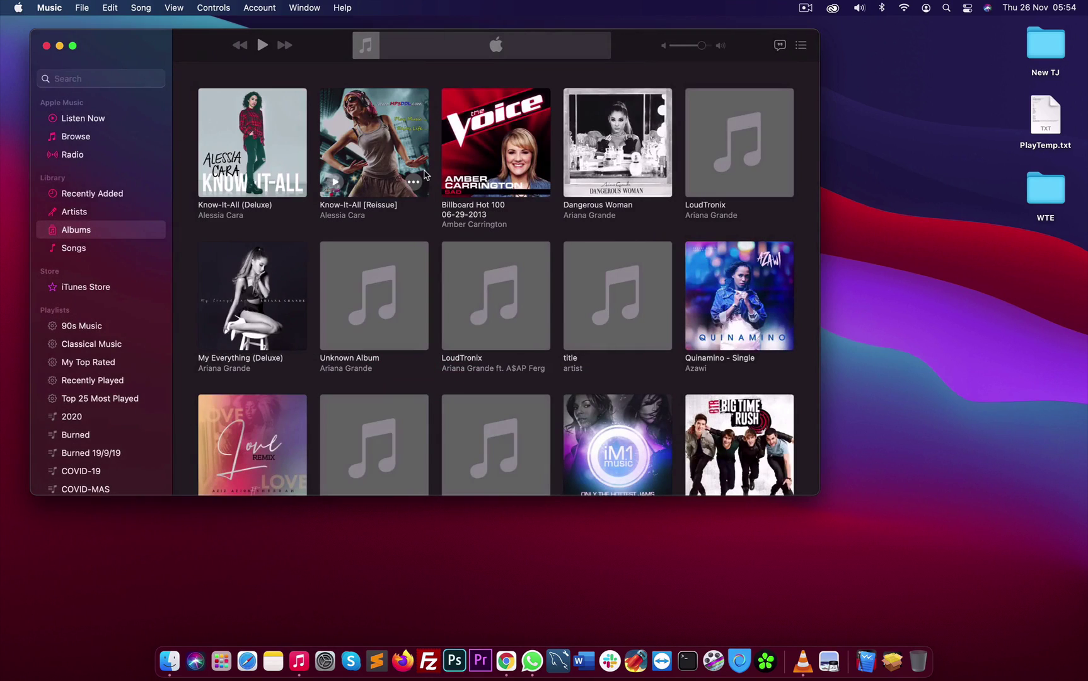
mouse_move(742, 319)
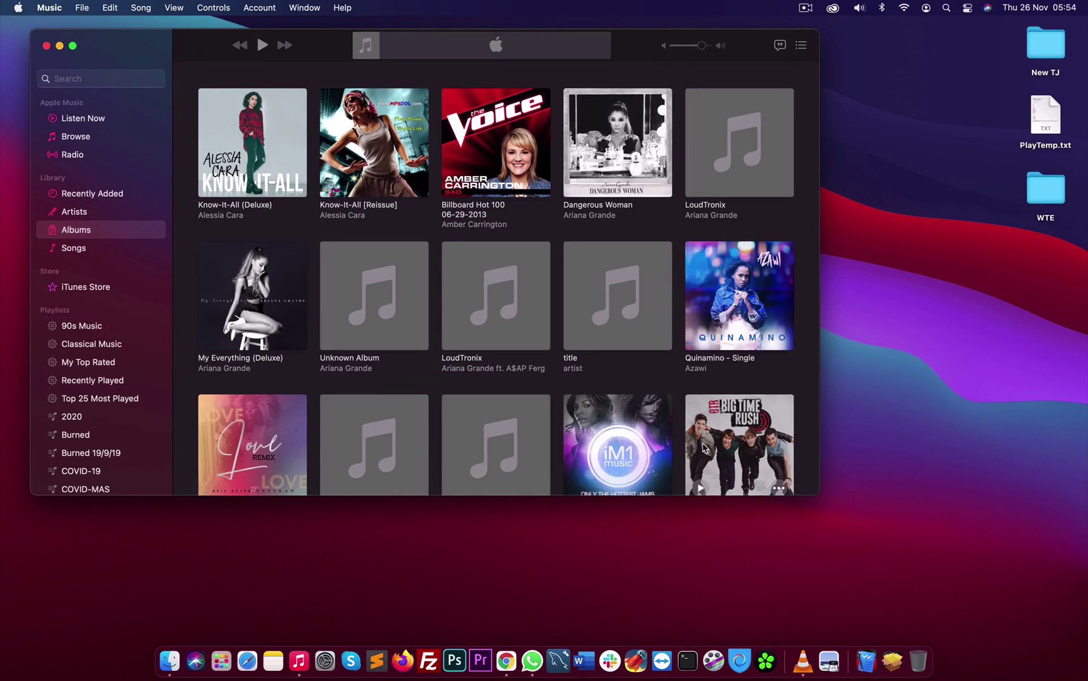
click(739, 444)
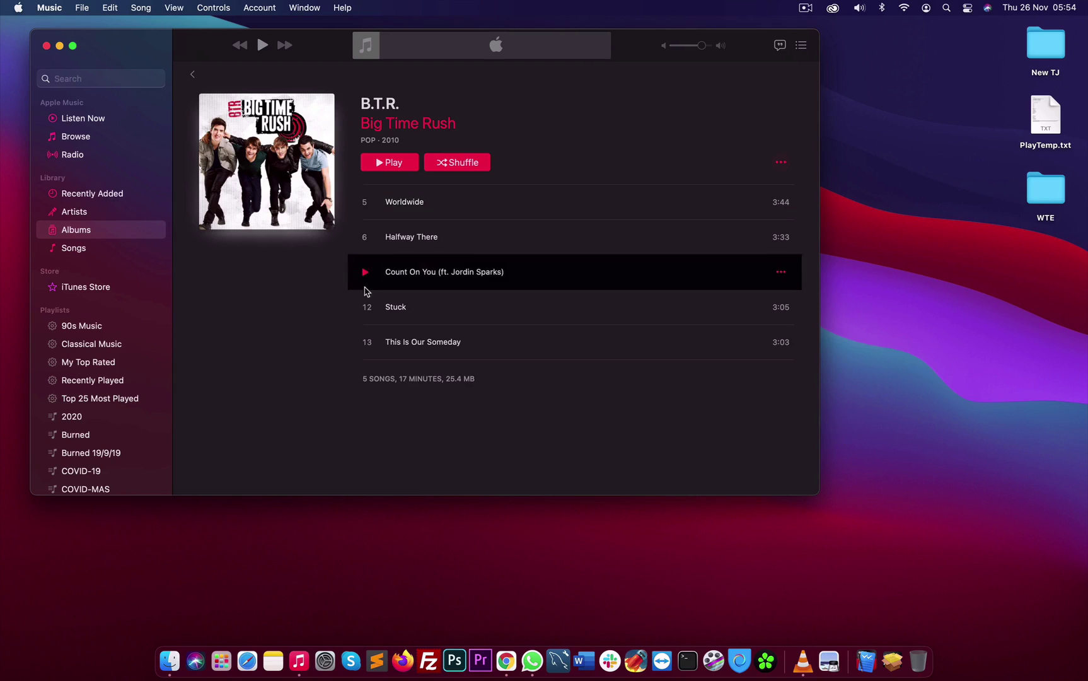
click(367, 307)
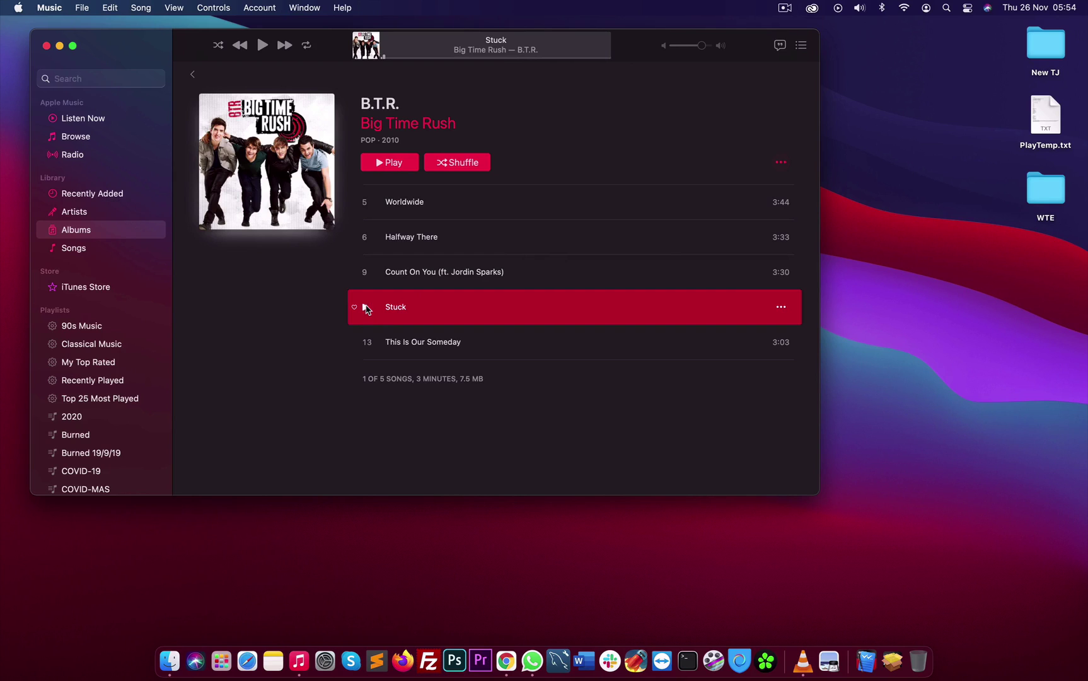
Switch Music to the mini player, move it lower, and open a new Chrome window
click(365, 47)
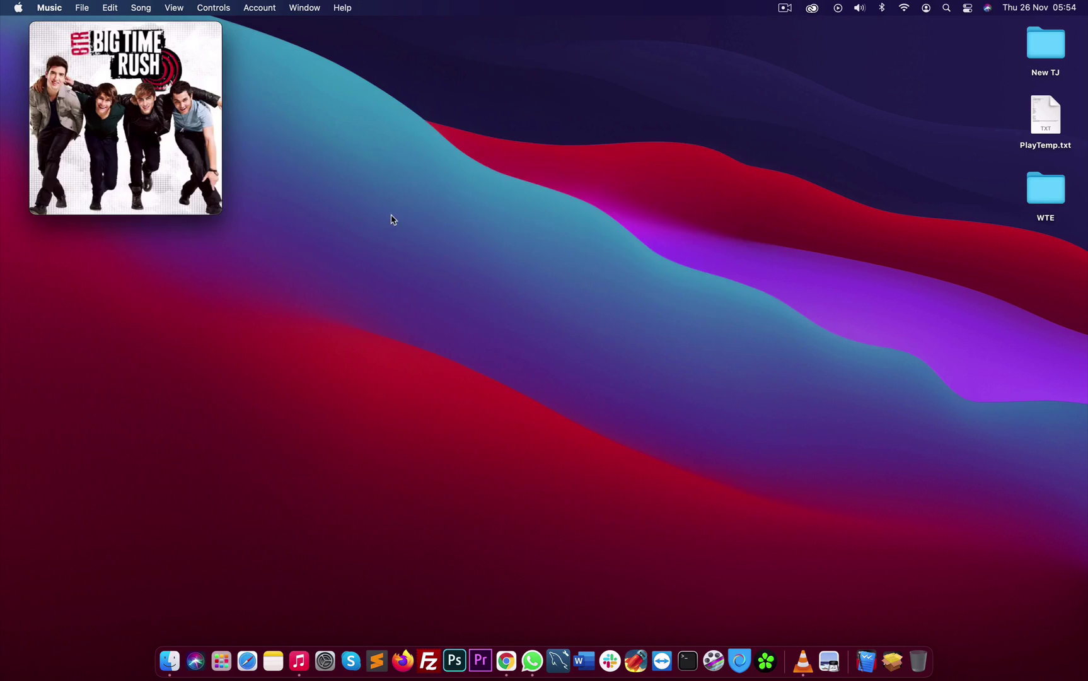
mouse_move(91, 101)
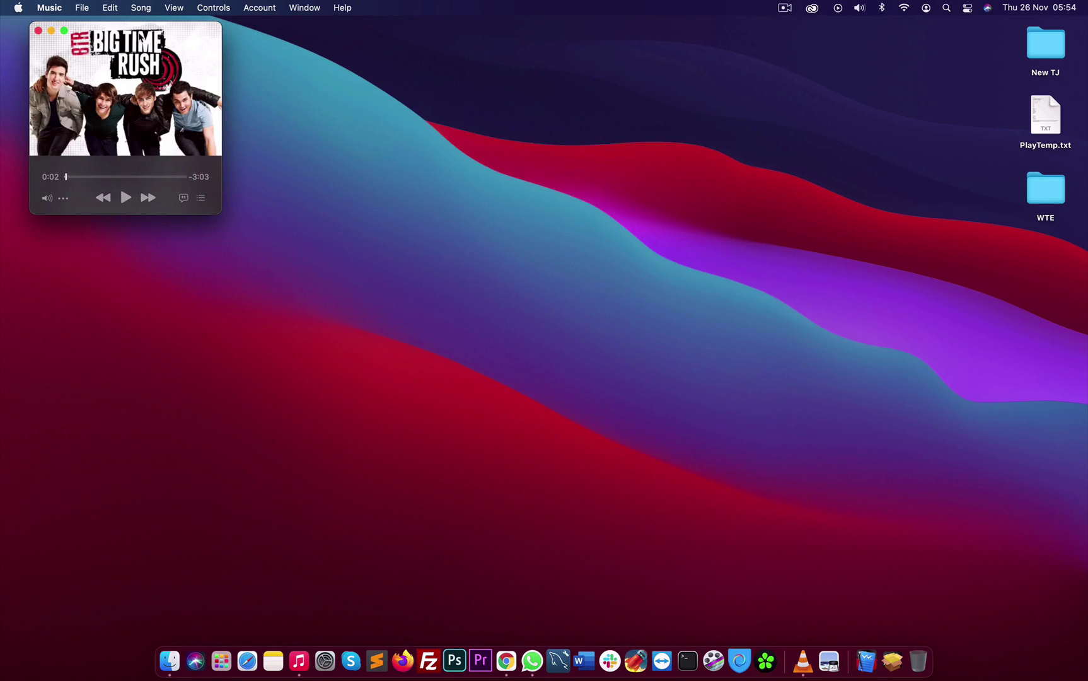
drag(137, 36, 137, 105)
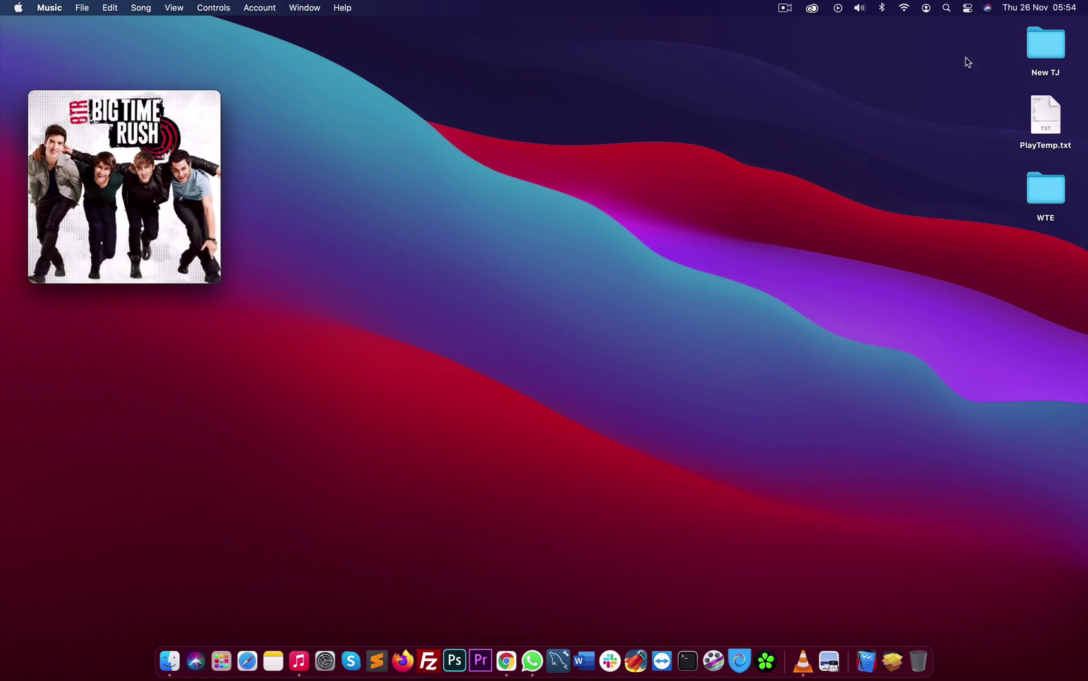
click(508, 660)
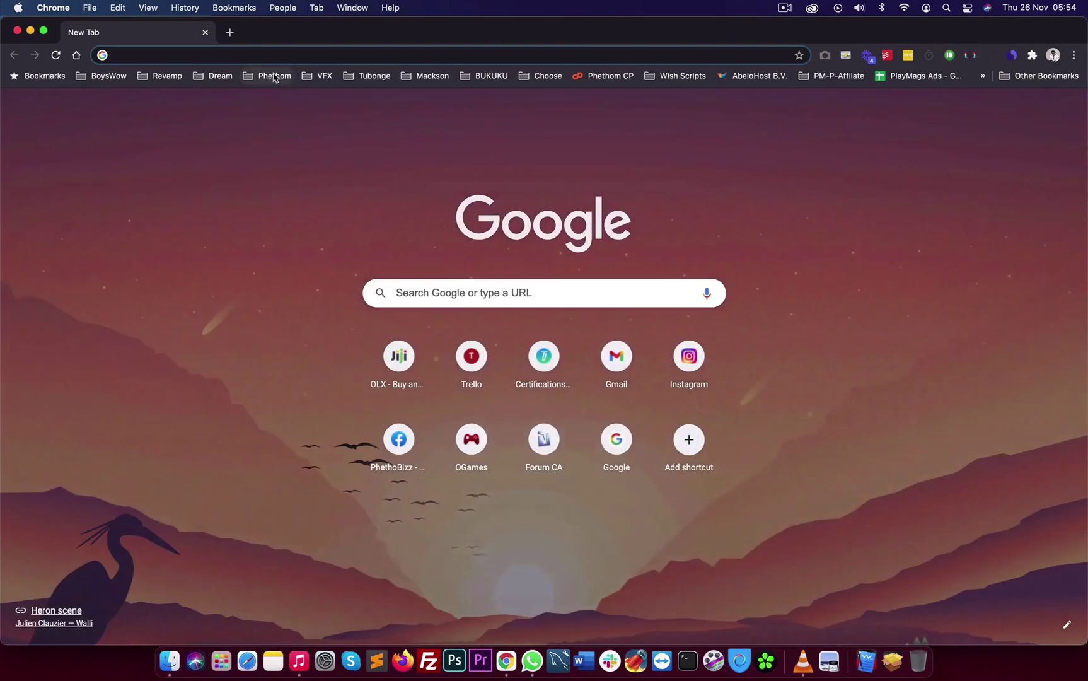
Load google.com then youtube.com, scroll the YouTube home feed, and close Chrome
text(goo)
key(Return)
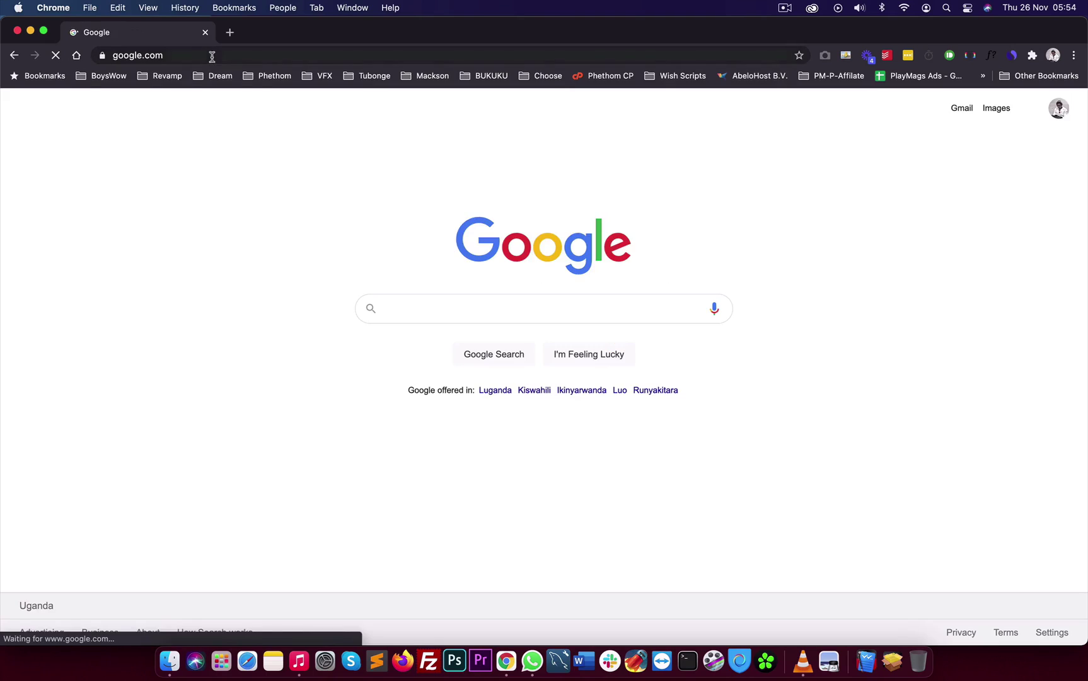
click(198, 54)
text(you)
key(Return)
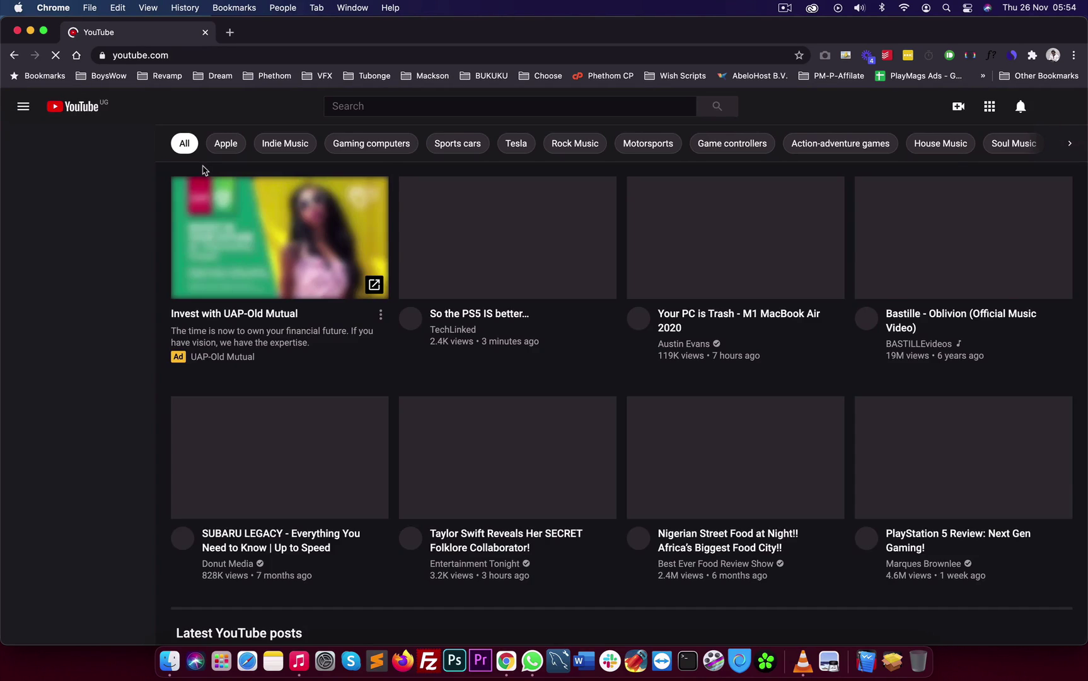
scroll(545, 524, down, 8)
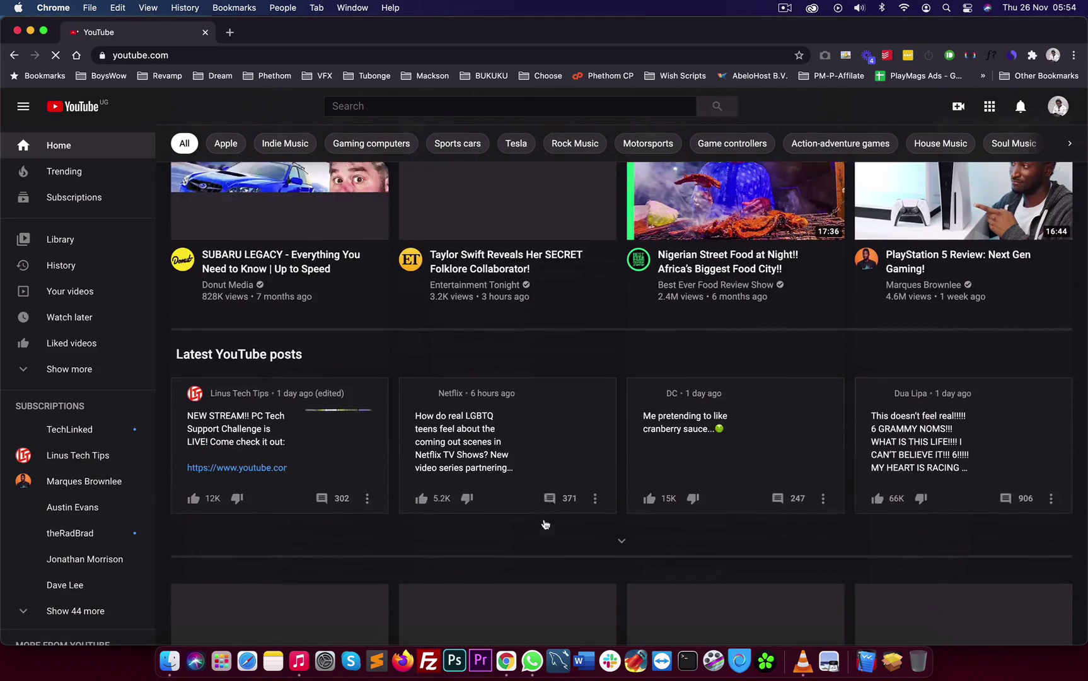
scroll(545, 524, up, 8)
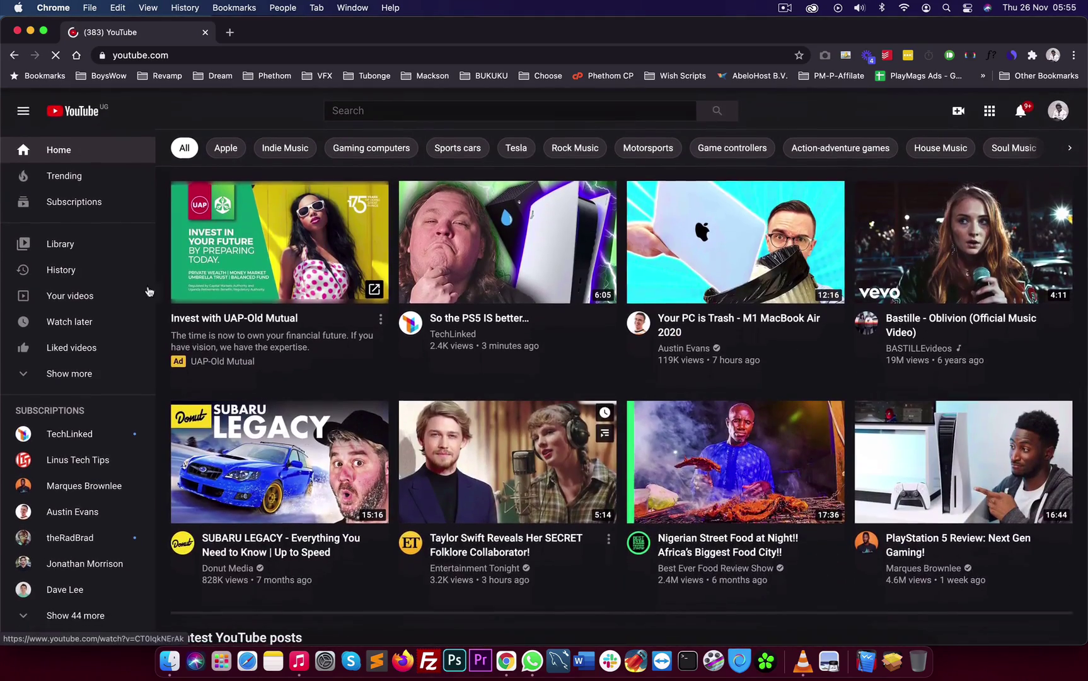
click(17, 31)
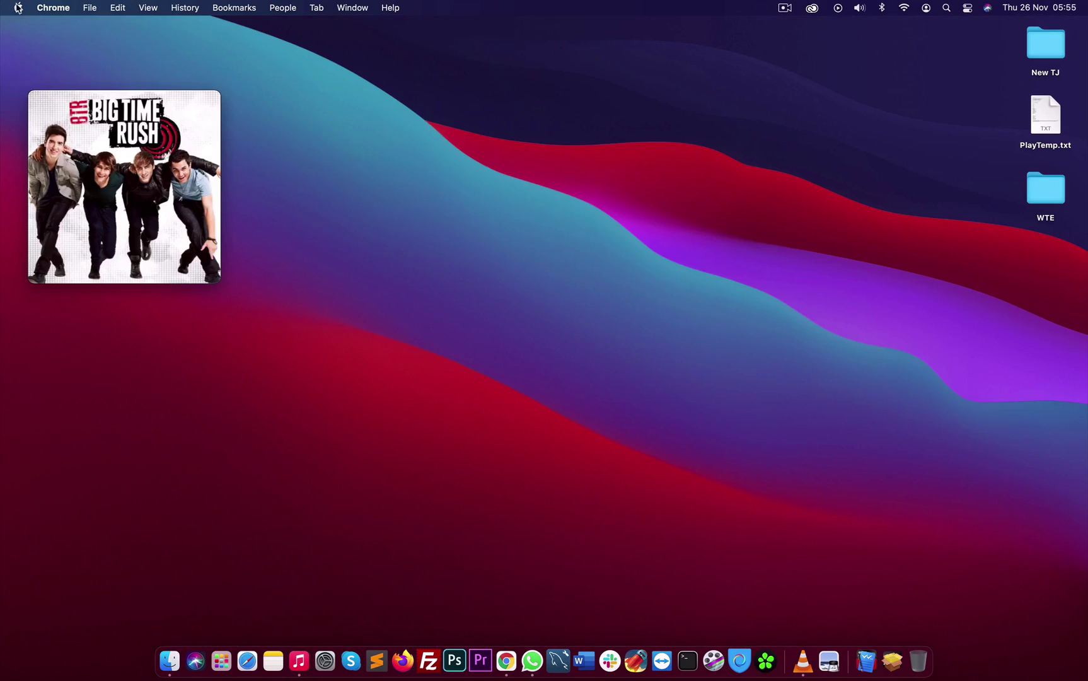
Open About This Mac, highlight the MacBook Pro (13-inch, 2017) model line, and confirm Big Sur 11.0.1
click(19, 8)
click(352, 188)
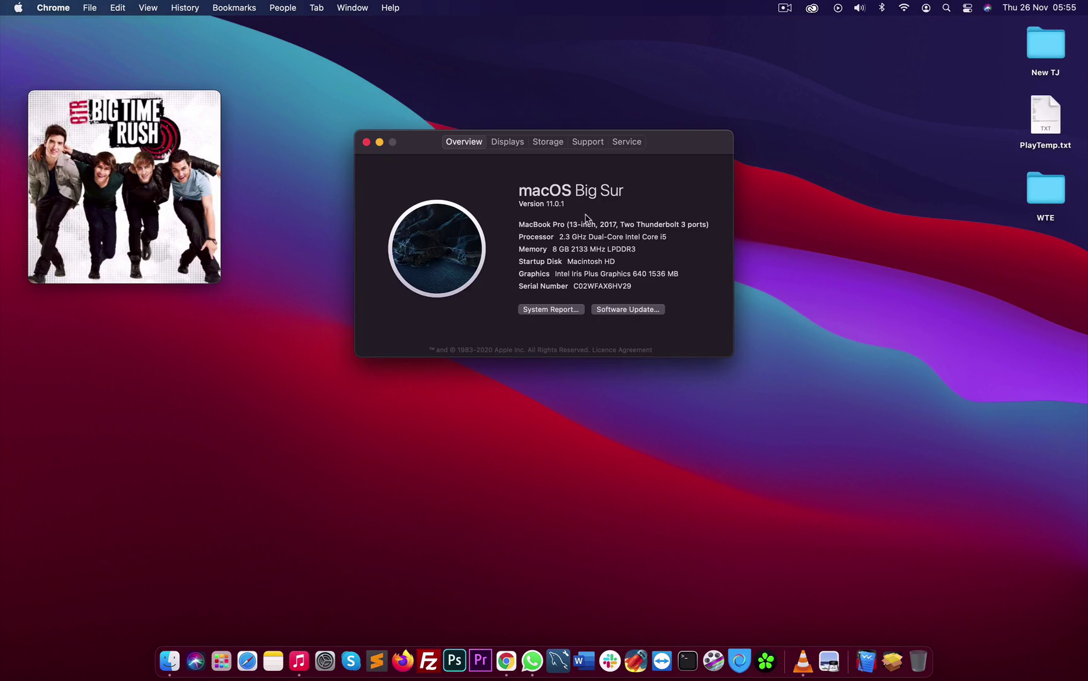
drag(575, 224, 707, 236)
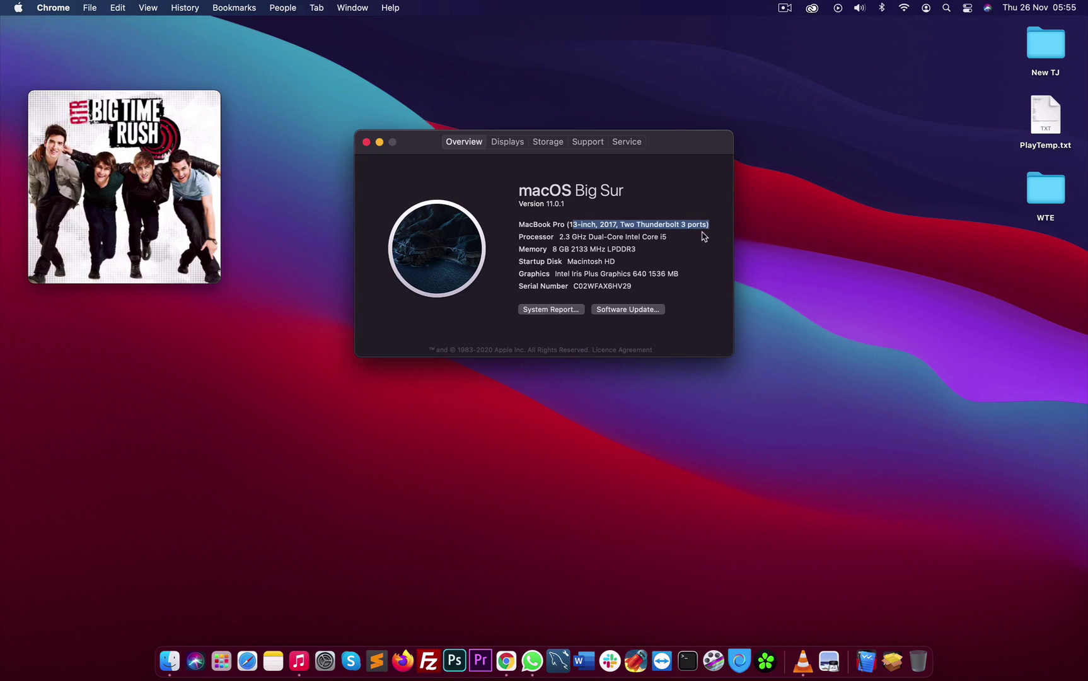
click(623, 223)
triple_click(624, 223)
click(615, 263)
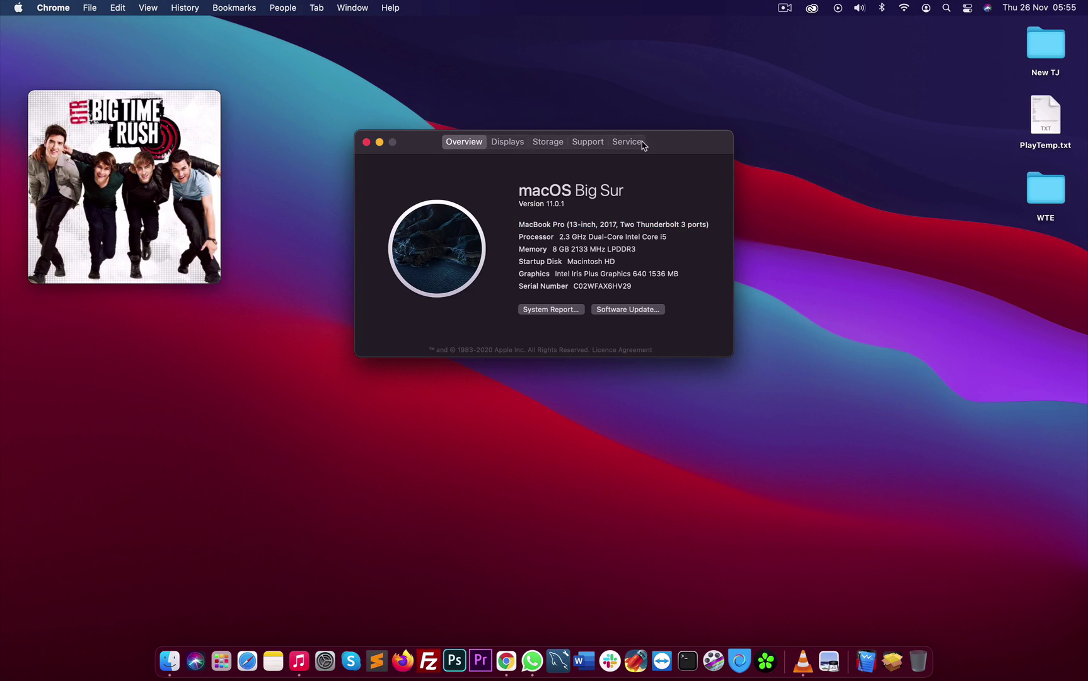
drag(669, 139, 634, 210)
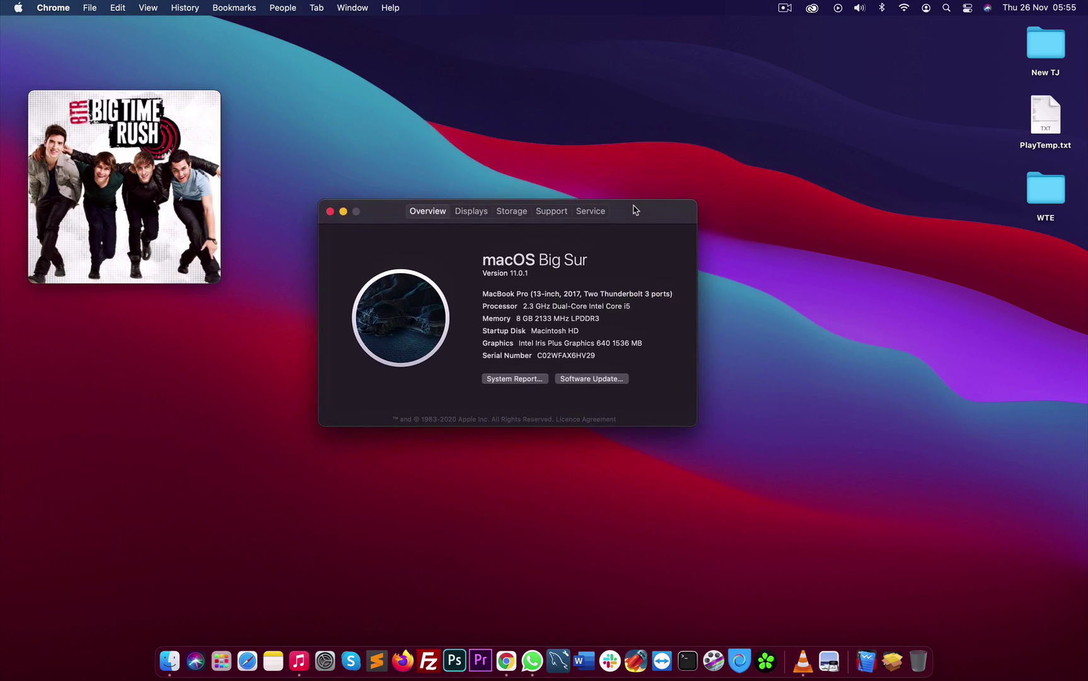